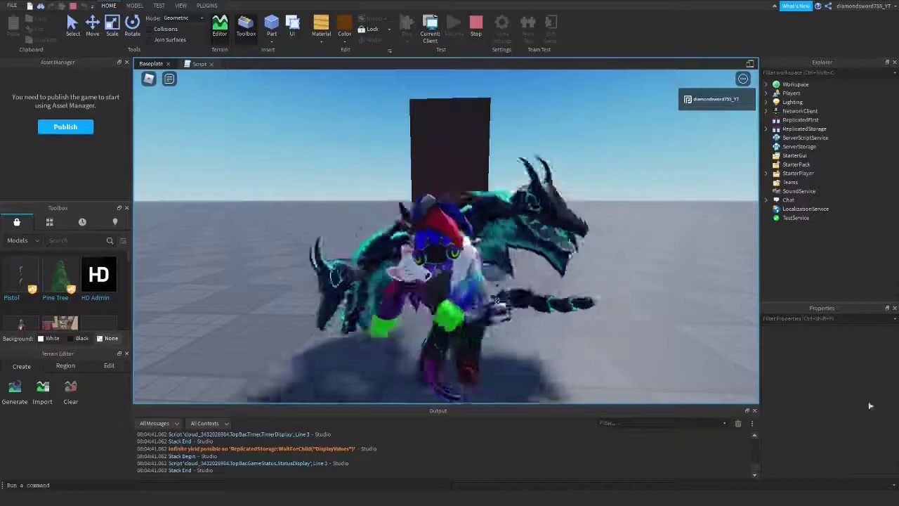
Orbit and zoom the play-test camera around the avatar.
scroll(471, 144, up, 3)
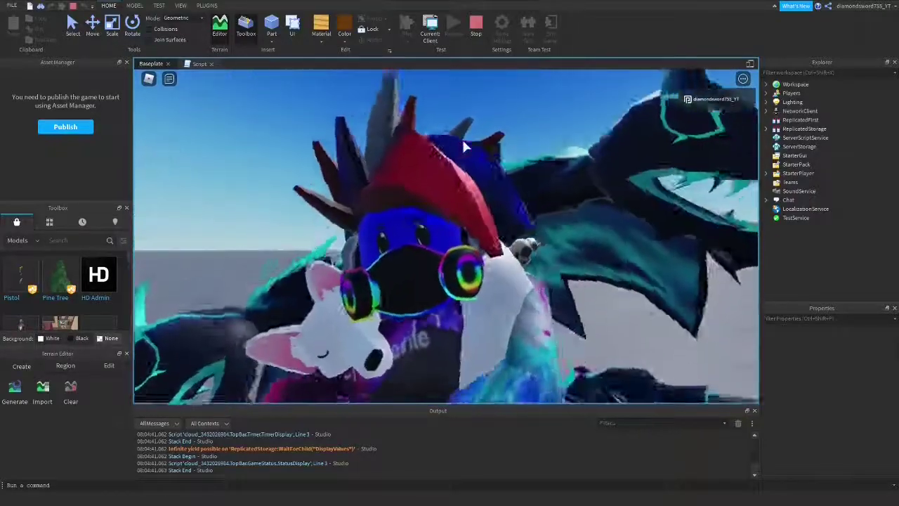
scroll(464, 146, down, 4)
right_drag(463, 146, 473, 89)
scroll(463, 146, down, 4)
scroll(464, 146, up, 3)
scroll(463, 146, up, 4)
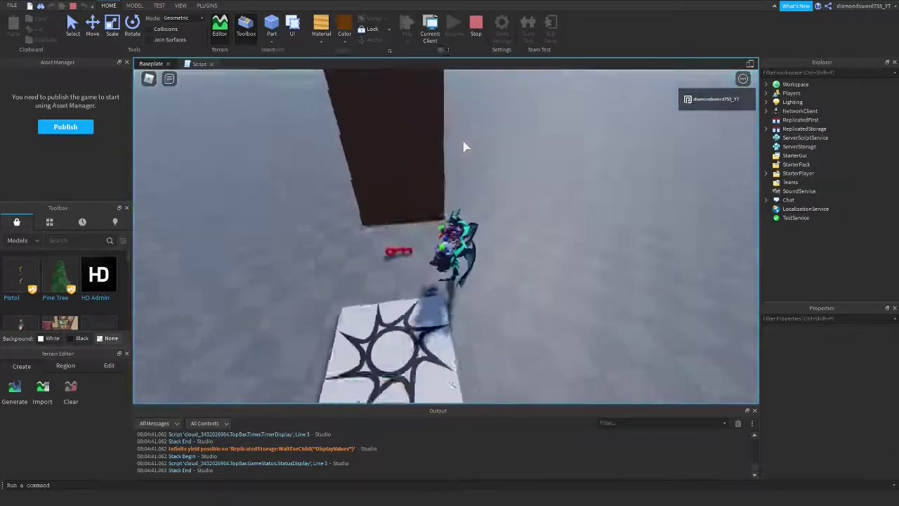
scroll(463, 146, down, 5)
scroll(464, 146, up, 5)
scroll(463, 145, up, 3)
Walk the avatar onto the star spawn tile and look around, up toward the sky.
key(w)
scroll(483, 238, down, 3)
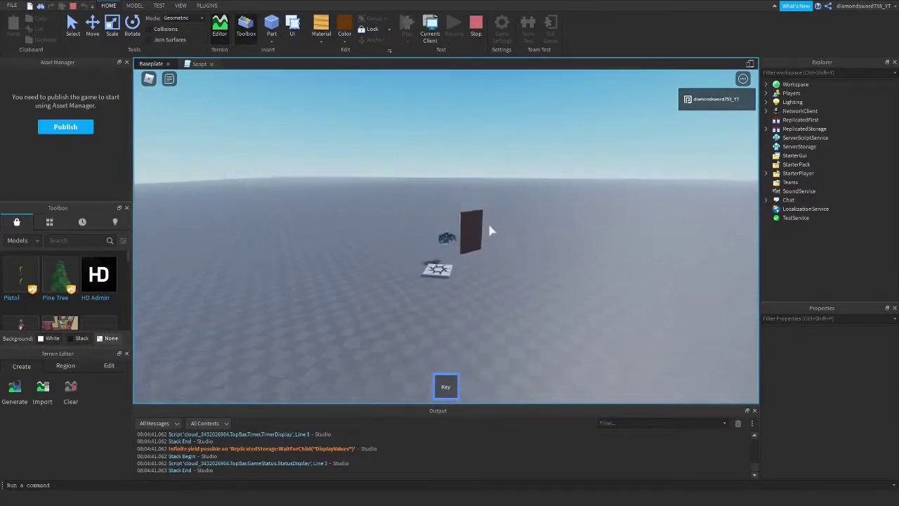
right_drag(490, 230, 497, 198)
scroll(489, 230, up, 5)
scroll(489, 231, down, 5)
scroll(490, 231, up, 6)
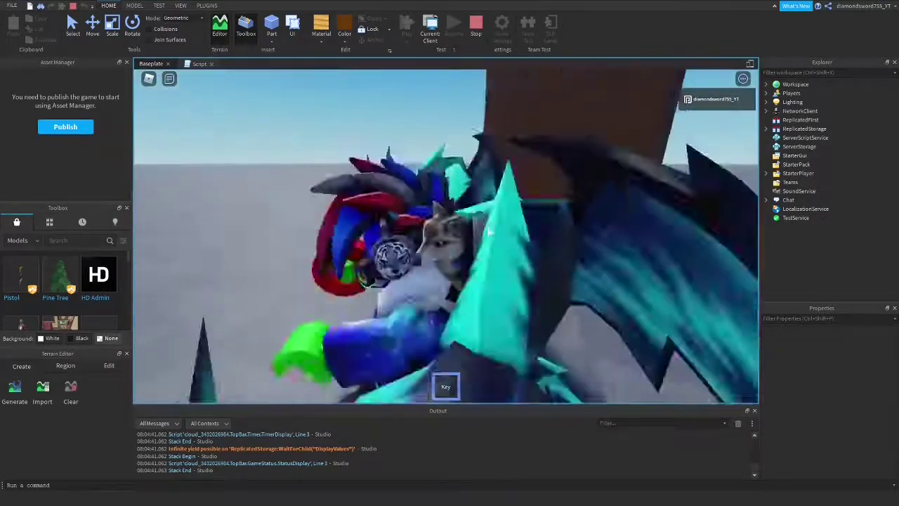
scroll(488, 229, down, 5)
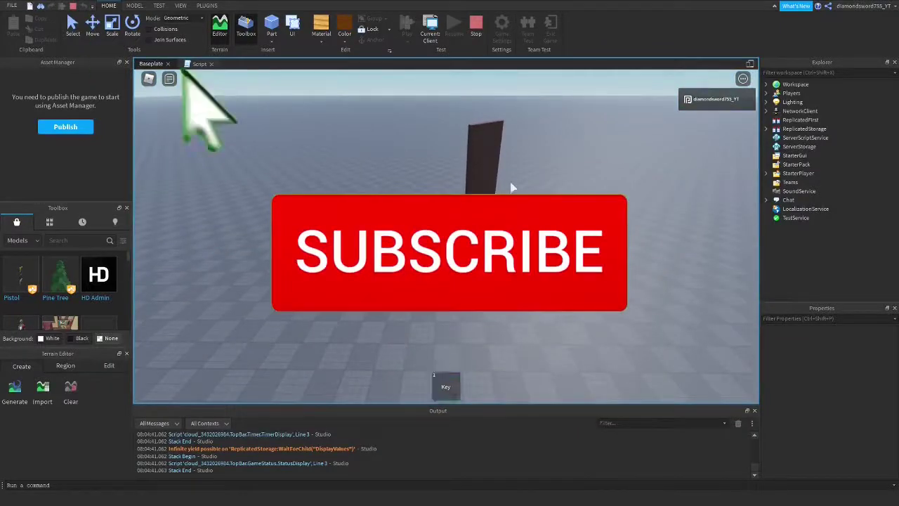
mouse_move(501, 118)
right_down()
mouse_move(509, 119)
mouse_move(475, 116)
mouse_move(491, 117)
right_up()
scroll(480, 116, up, 5)
scroll(477, 116, down, 4)
scroll(476, 117, up, 3)
scroll(477, 117, up, 2)
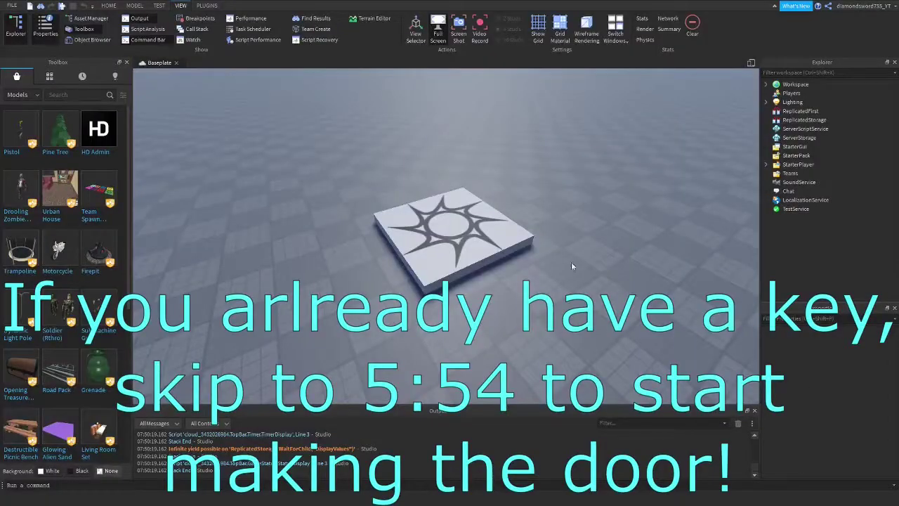
Insert a Sphere part into Workspace, then remove it again.
right_drag(529, 181, 529, 180)
scroll(529, 180, up, 3)
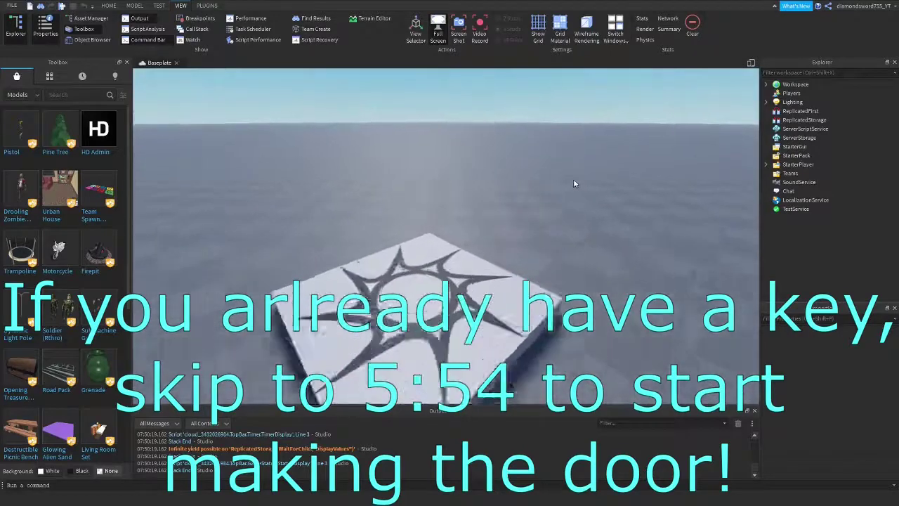
scroll(574, 181, down, 5)
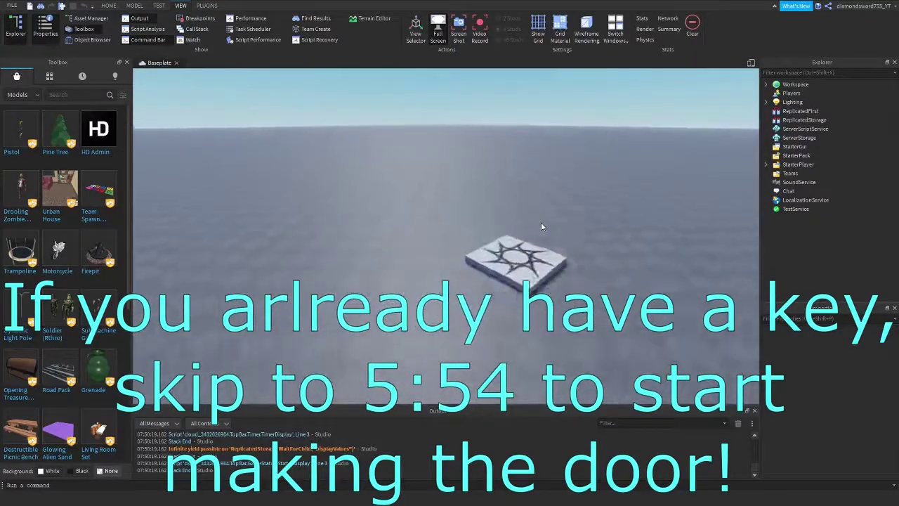
right_drag(541, 226, 540, 227)
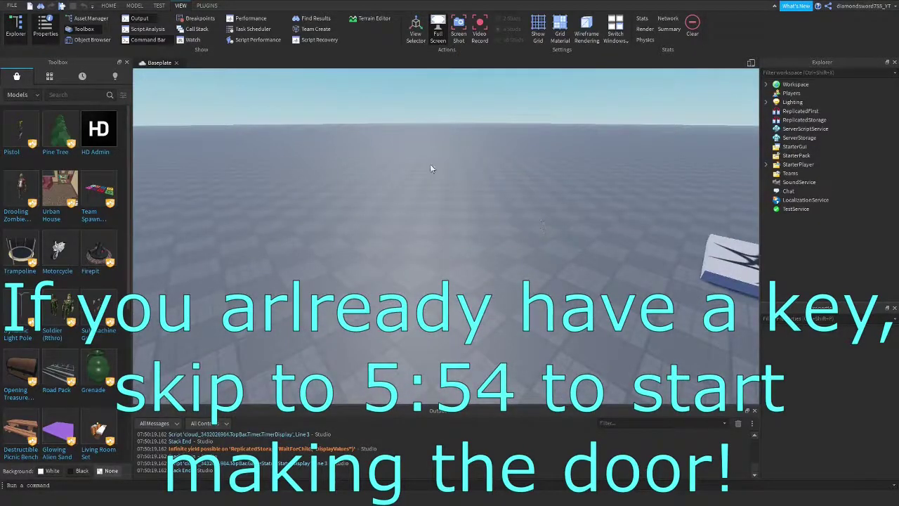
click(110, 5)
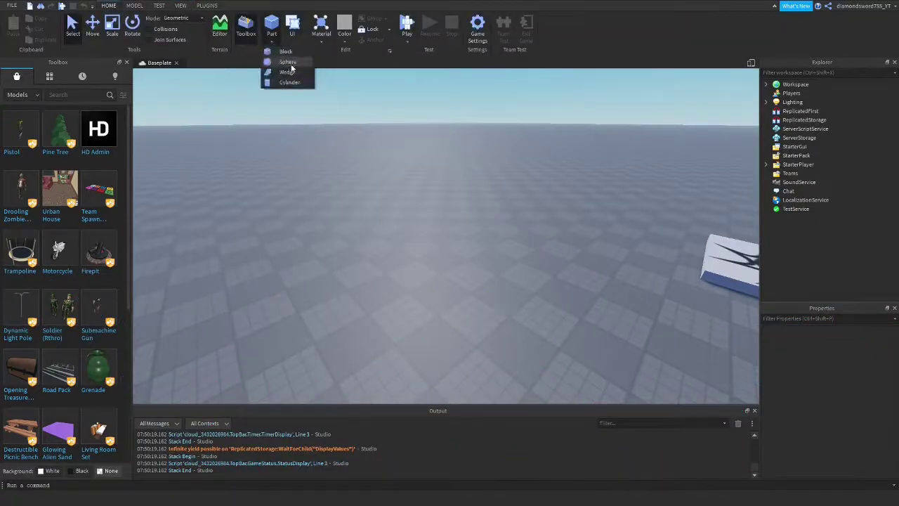
click(289, 63)
key(Delete)
Insert a Cylinder part, frame it, and pick the Scale tool to resize it.
click(272, 42)
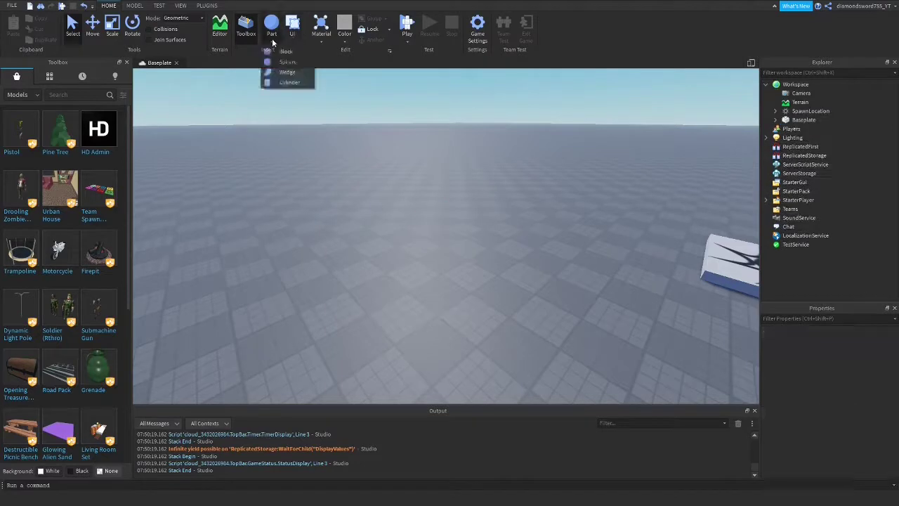
click(285, 82)
key(f)
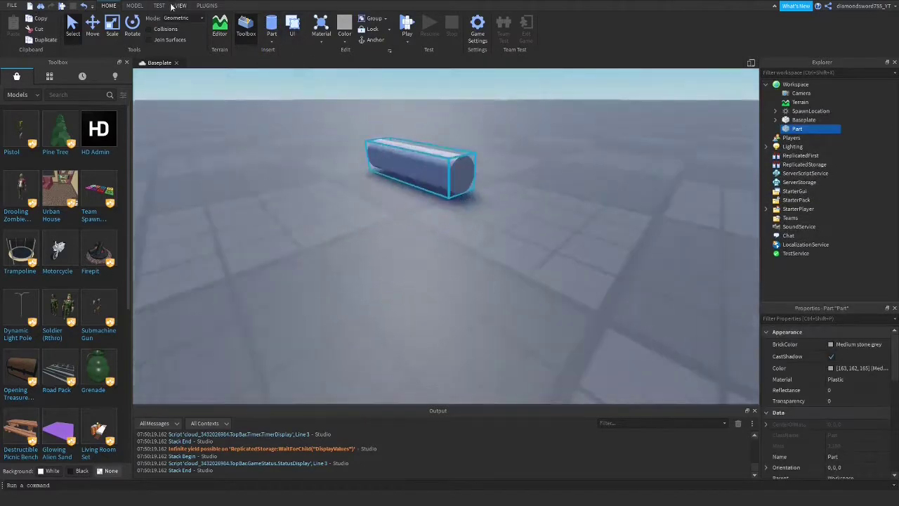
click(112, 29)
scroll(464, 210, down, 3)
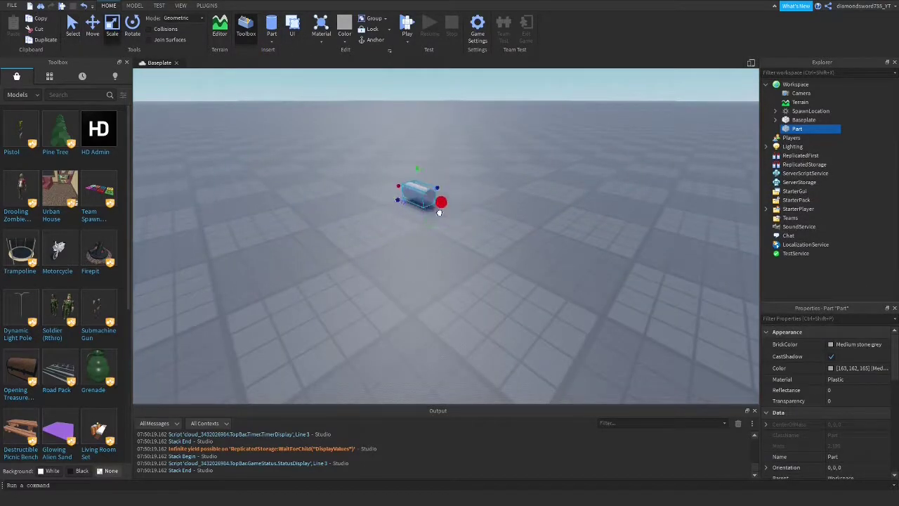
click(133, 6)
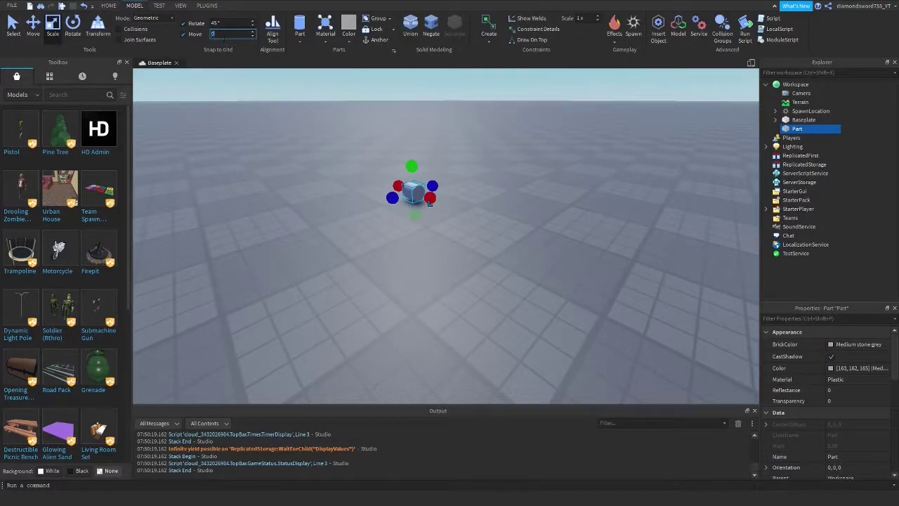
Set the Move increment to 0 studs and orbit around the cylinder.
key(Return)
scroll(311, 183, down, 3)
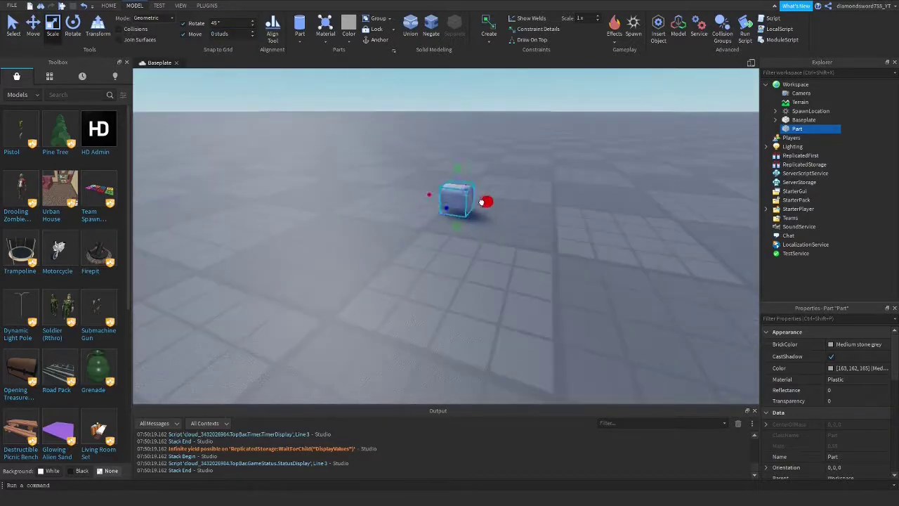
mouse_move(466, 203)
right_down()
mouse_move(445, 187)
mouse_move(476, 199)
mouse_move(459, 194)
right_up()
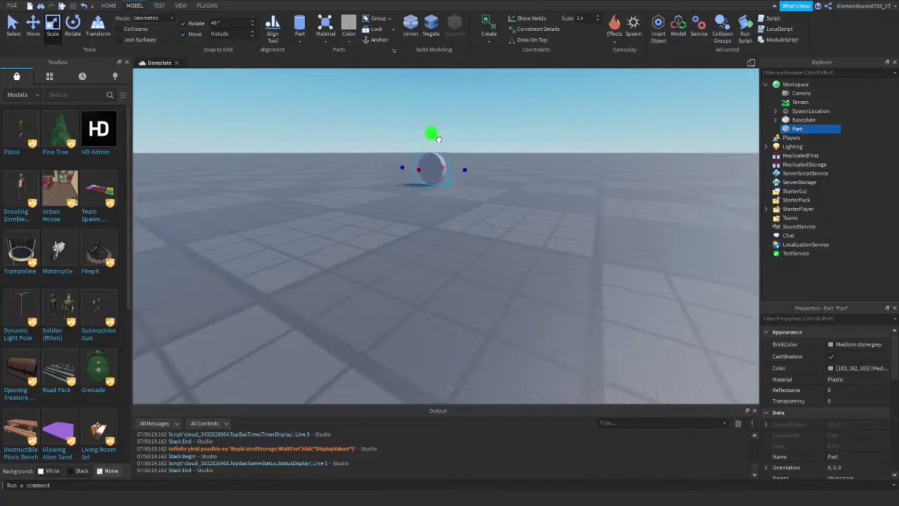
scroll(437, 136, up, 3)
right_drag(438, 136, 498, 205)
scroll(439, 139, down, 3)
scroll(501, 213, up, 3)
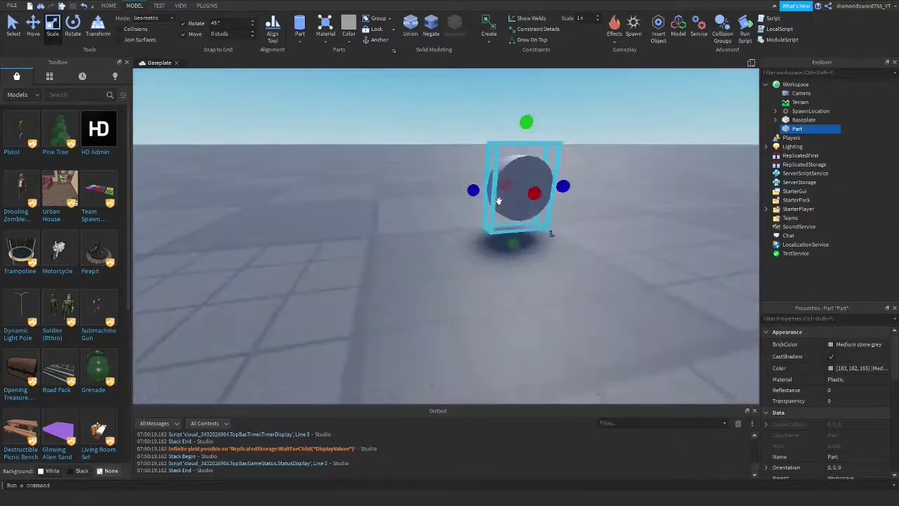
scroll(497, 202, down, 3)
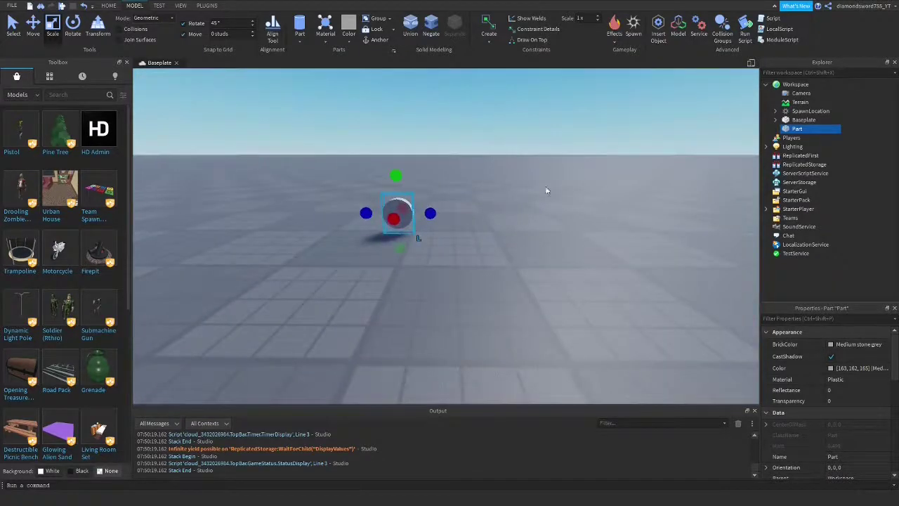
Duplicate the cylinder in place and switch to Scale to resize the copy.
key(ctrl+d)
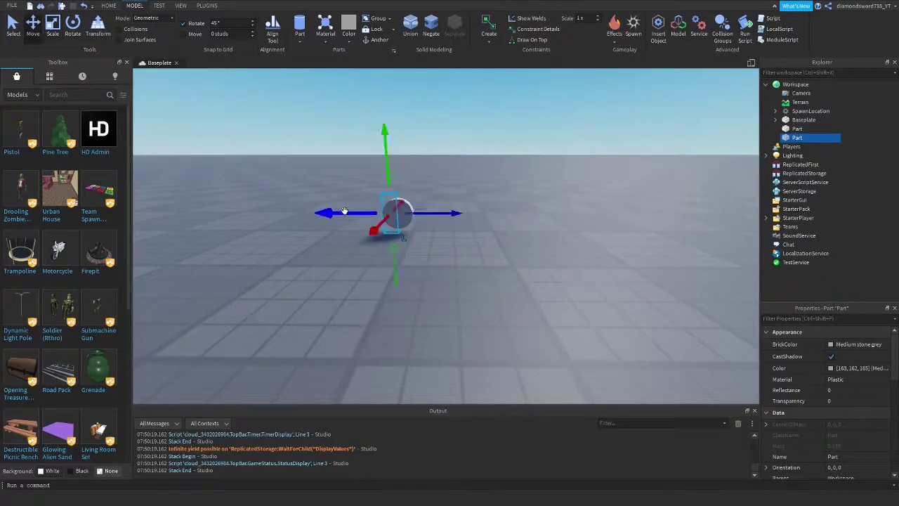
scroll(368, 237, up, 3)
right_drag(423, 227, 406, 202)
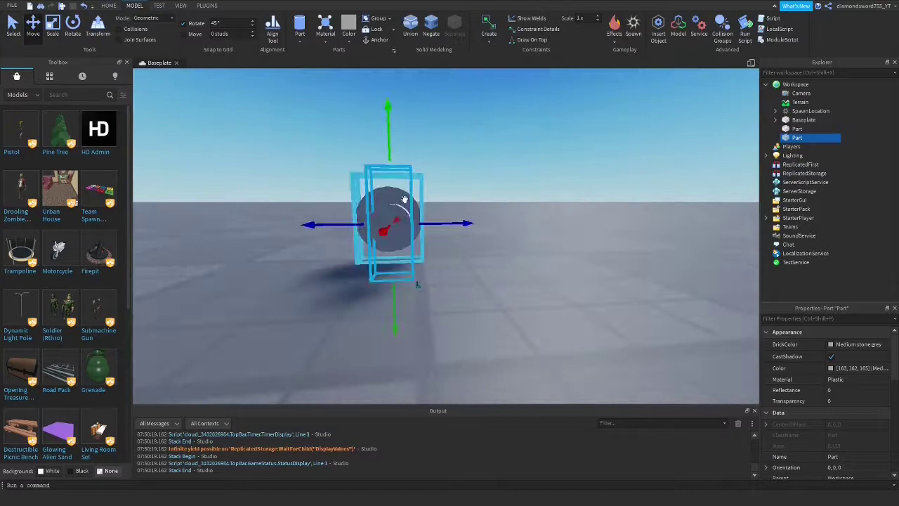
scroll(407, 201, up, 3)
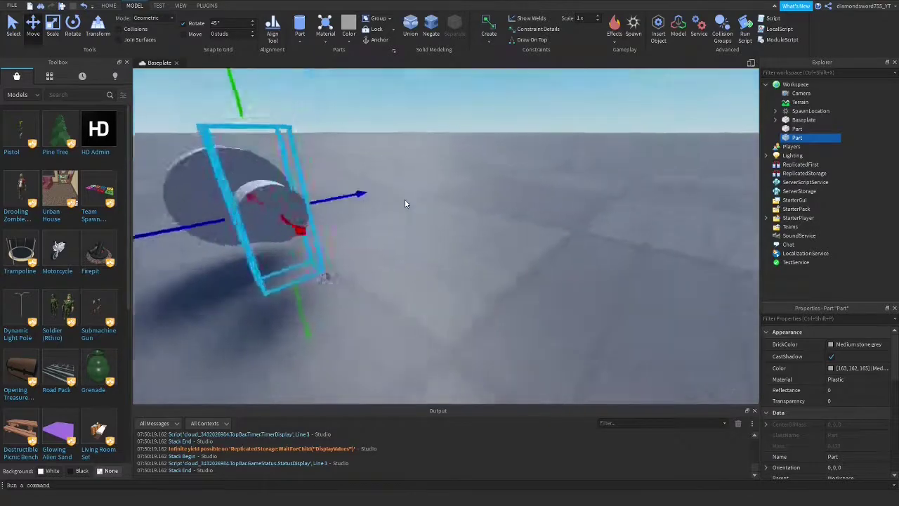
scroll(442, 215, down, 5)
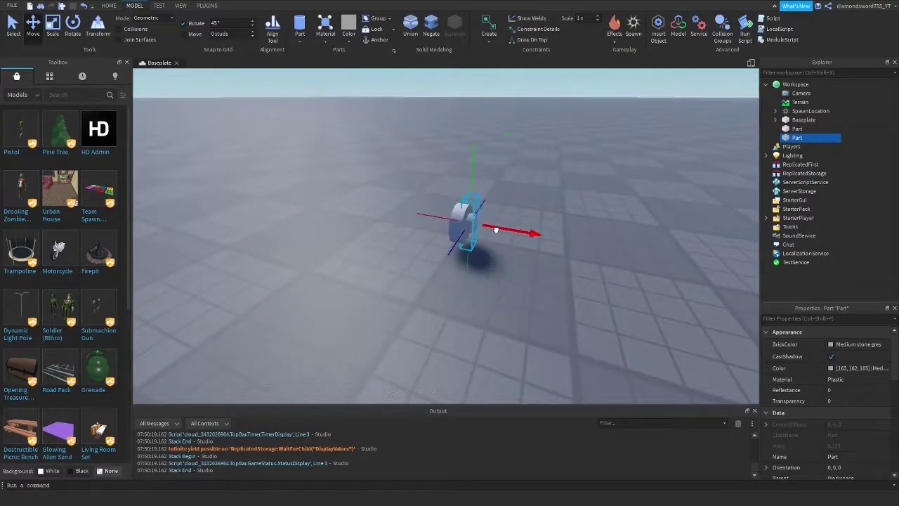
right_drag(495, 230, 497, 205)
scroll(494, 230, up, 3)
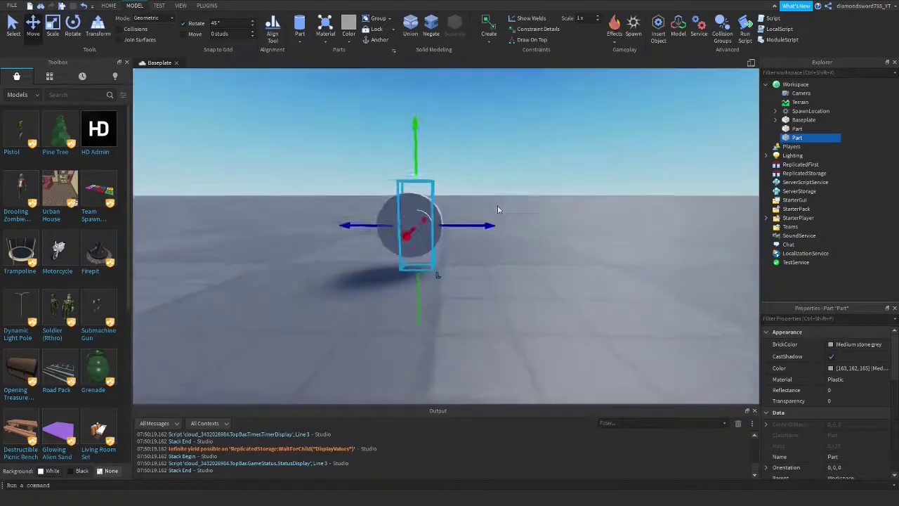
scroll(499, 210, up, 4)
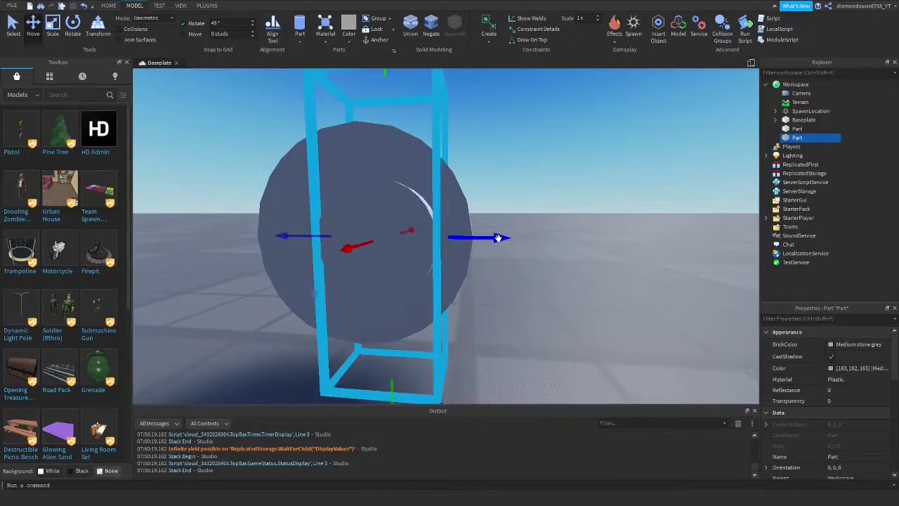
right_drag(497, 237, 527, 238)
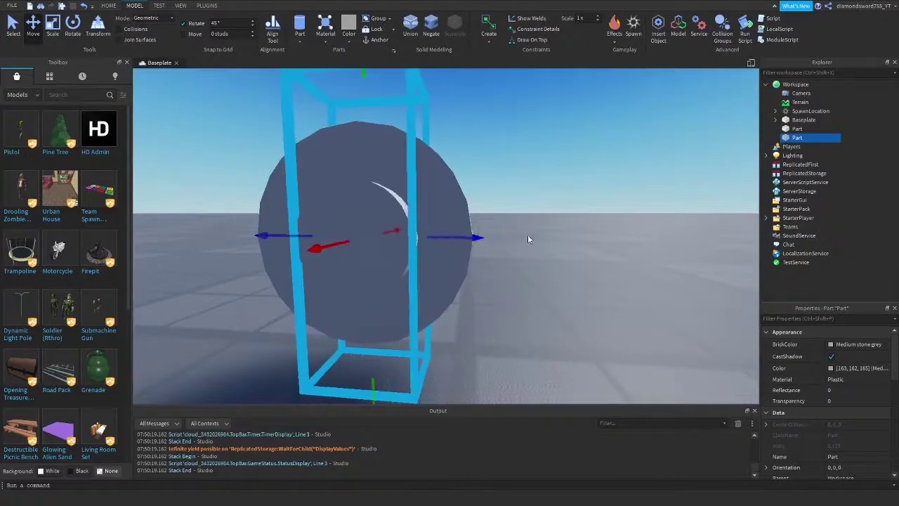
scroll(527, 238, down, 5)
click(54, 28)
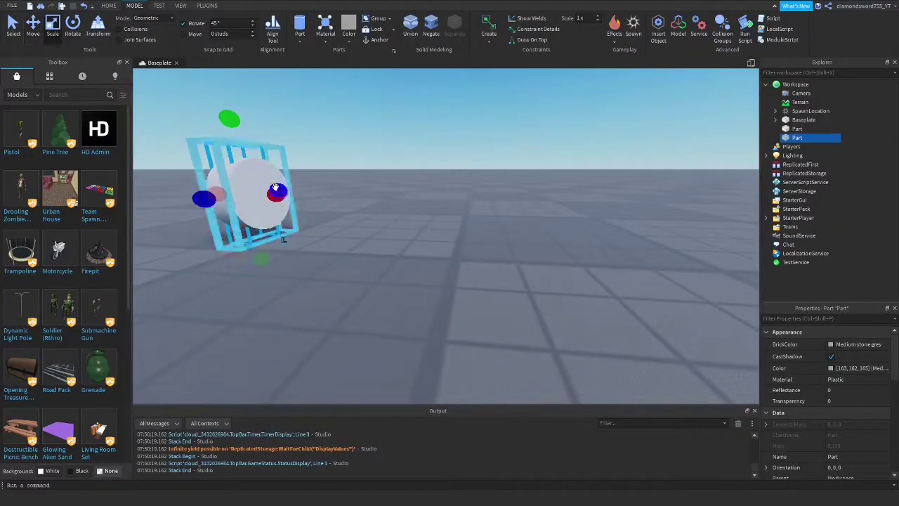
key(f)
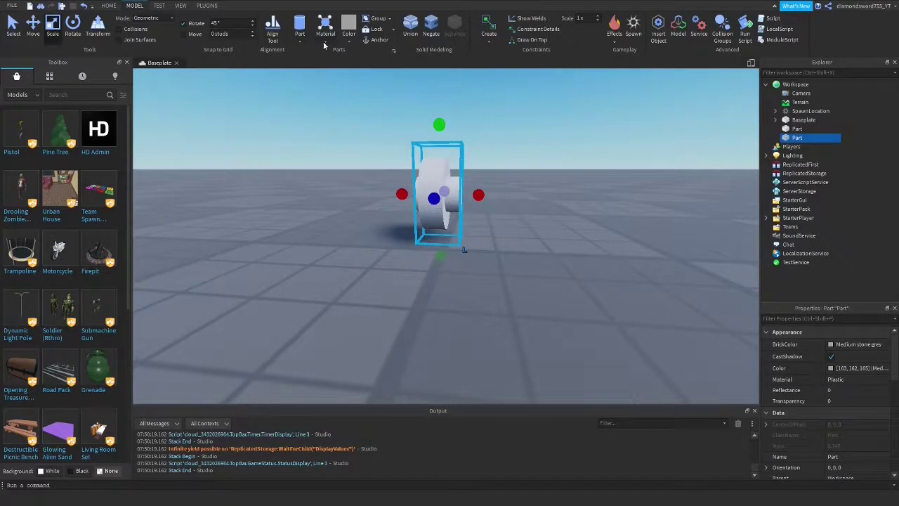
Negate the smaller cylinder and union it with the larger one into a ring.
click(435, 34)
mouse_move(571, 154)
right_down()
mouse_move(614, 141)
mouse_move(569, 155)
right_up()
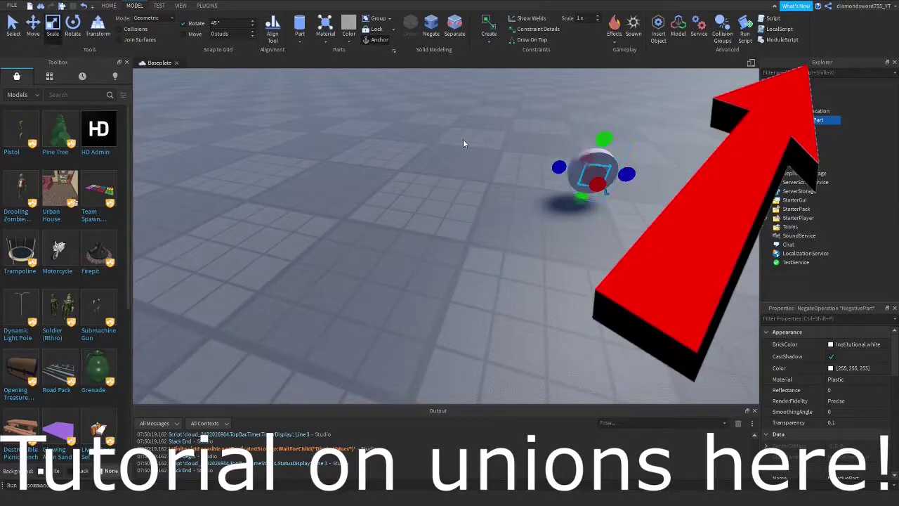
ctrl+click(574, 177)
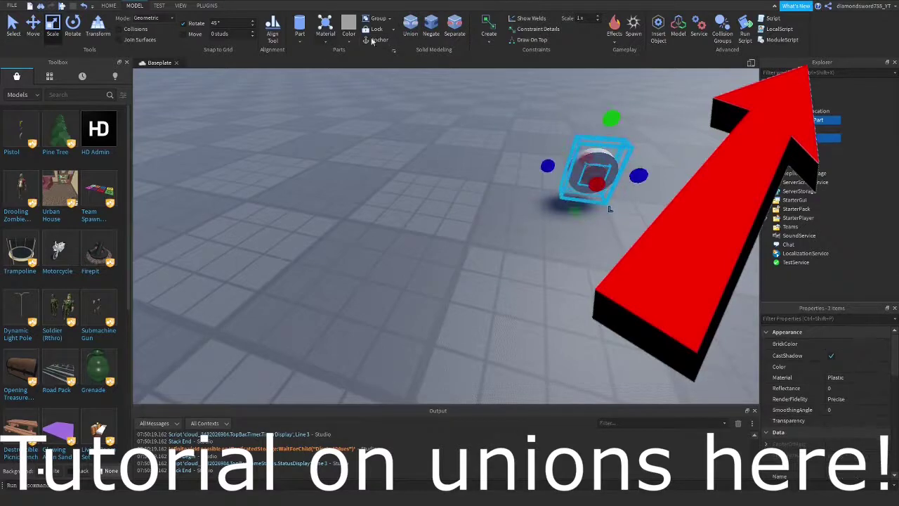
click(411, 28)
right_drag(518, 145, 539, 163)
key(f)
scroll(539, 158, up, 10)
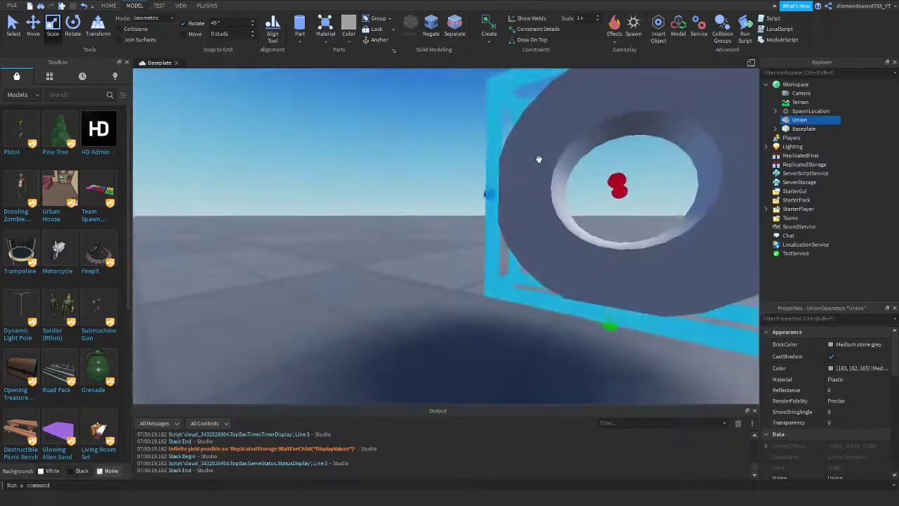
scroll(538, 159, down, 10)
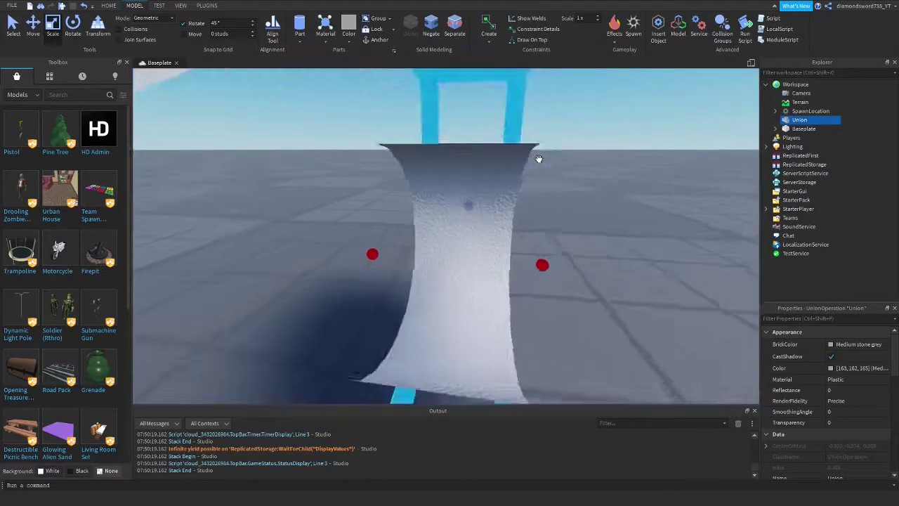
scroll(539, 163, down, 5)
Insert a new cylinder part beside the ring and rotate it 90 degrees.
click(363, 134)
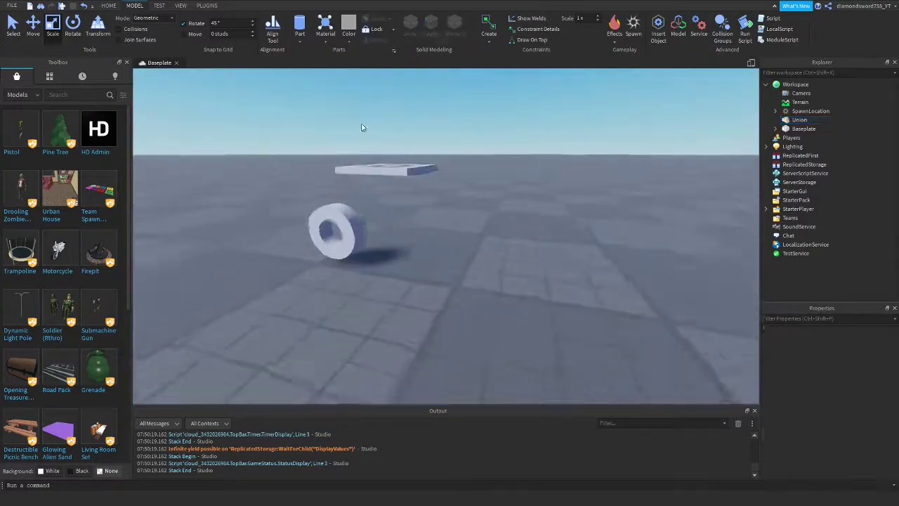
scroll(316, 85, up, 5)
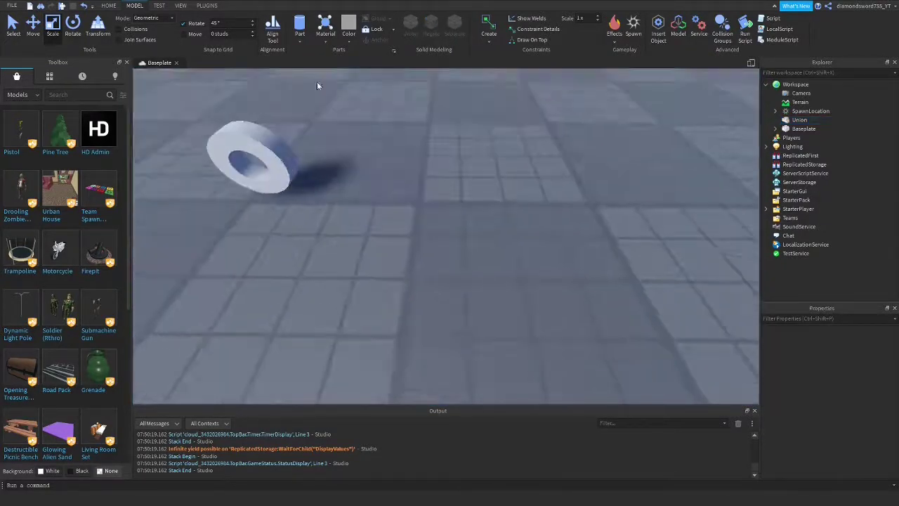
click(304, 30)
drag(467, 205, 379, 202)
click(72, 30)
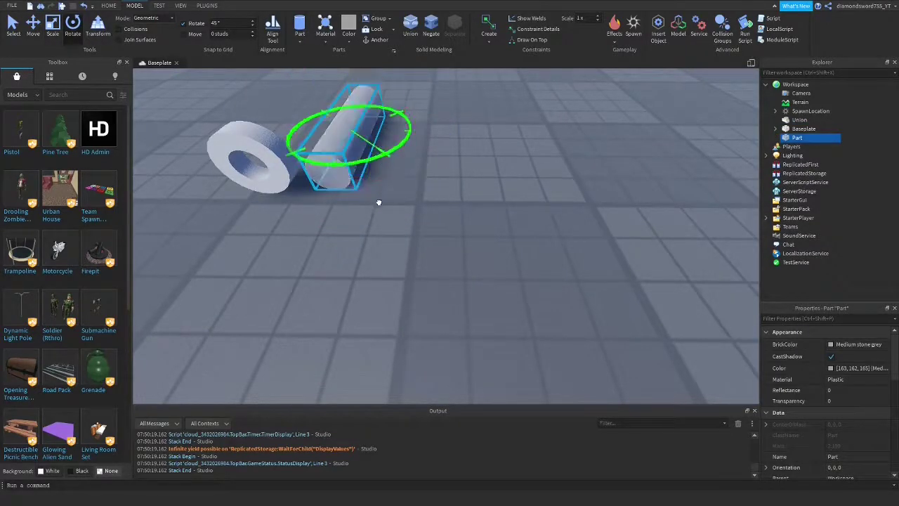
drag(273, 248, 167, 228)
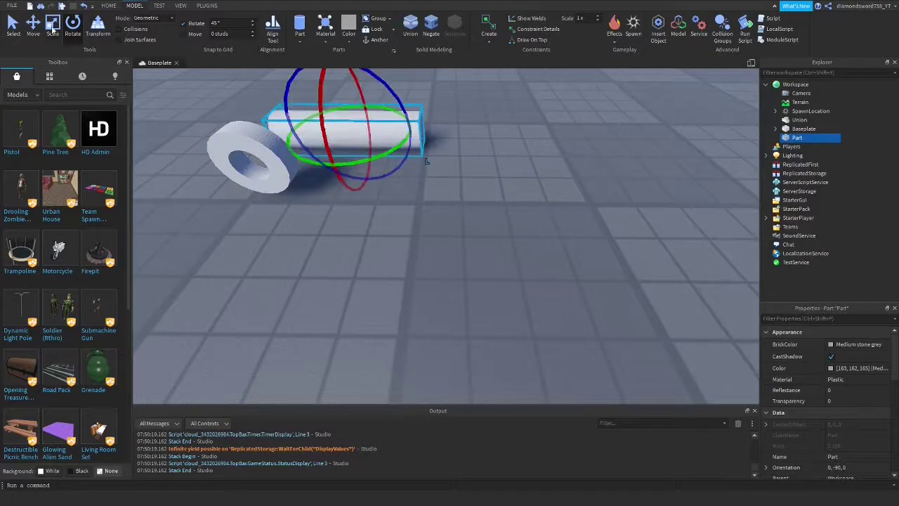
Move the cylinder against the ring and scale it thinner into a shaft.
click(13, 31)
drag(348, 137, 344, 199)
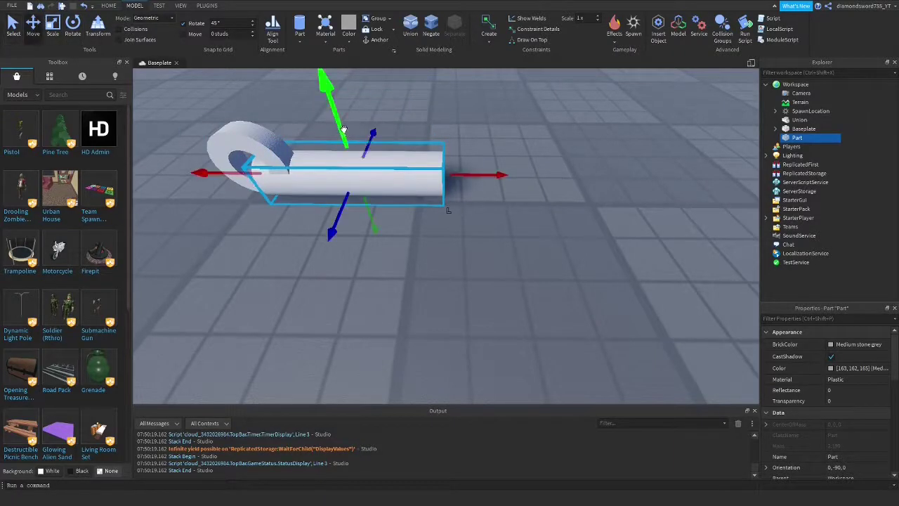
drag(343, 130, 344, 133)
right_drag(344, 134, 444, 263)
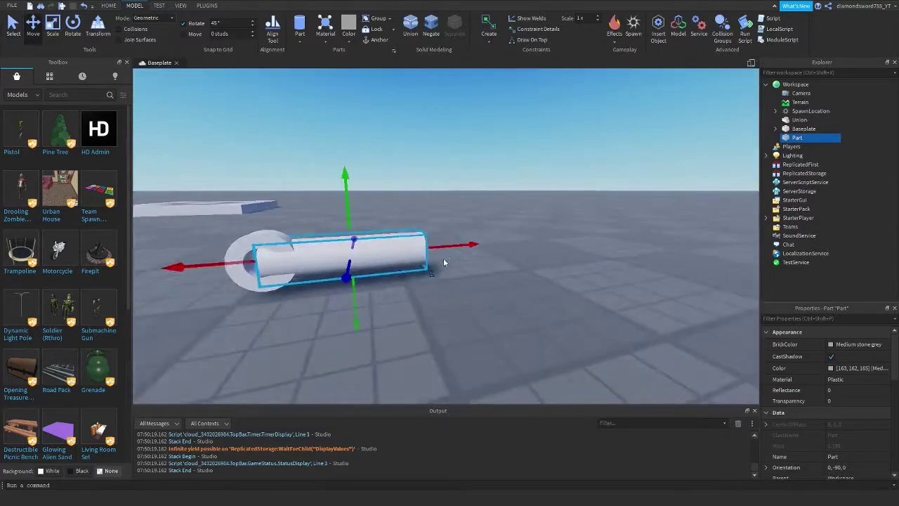
click(72, 32)
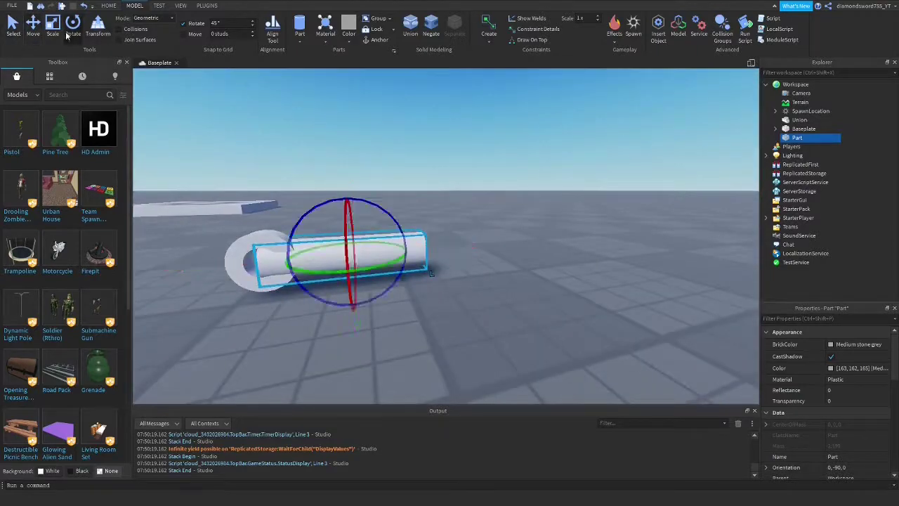
click(53, 31)
drag(349, 214, 349, 229)
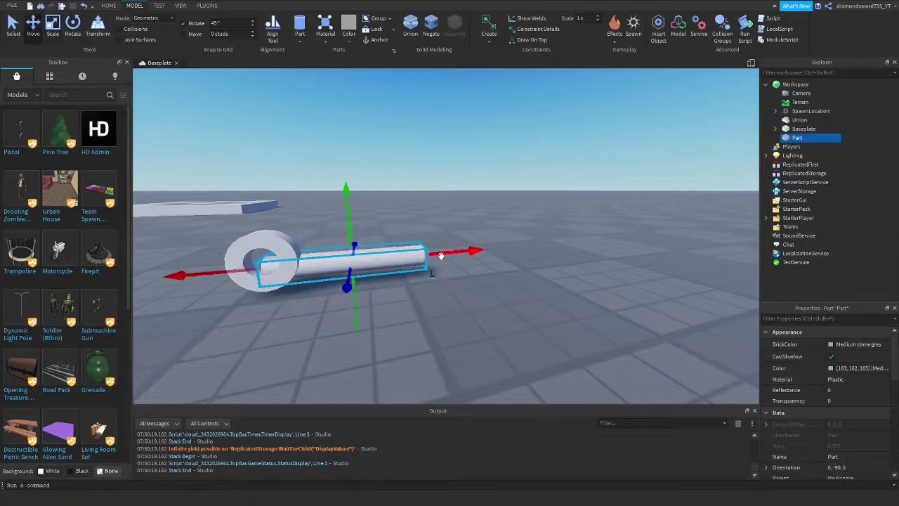
drag(451, 253, 466, 251)
drag(372, 228, 372, 223)
Adjust the shaft's length so its end slides into the ring.
right_drag(450, 239, 421, 249)
scroll(474, 247, up, 3)
scroll(474, 248, down, 3)
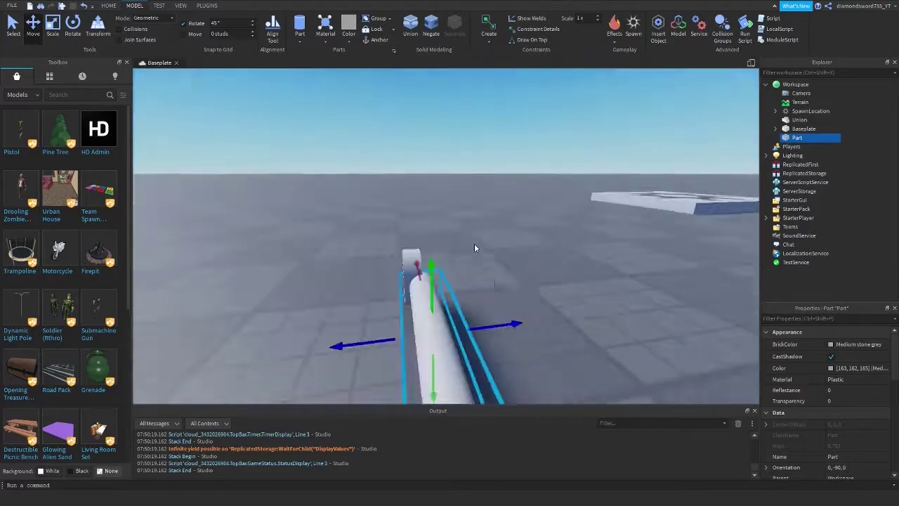
drag(511, 323, 497, 325)
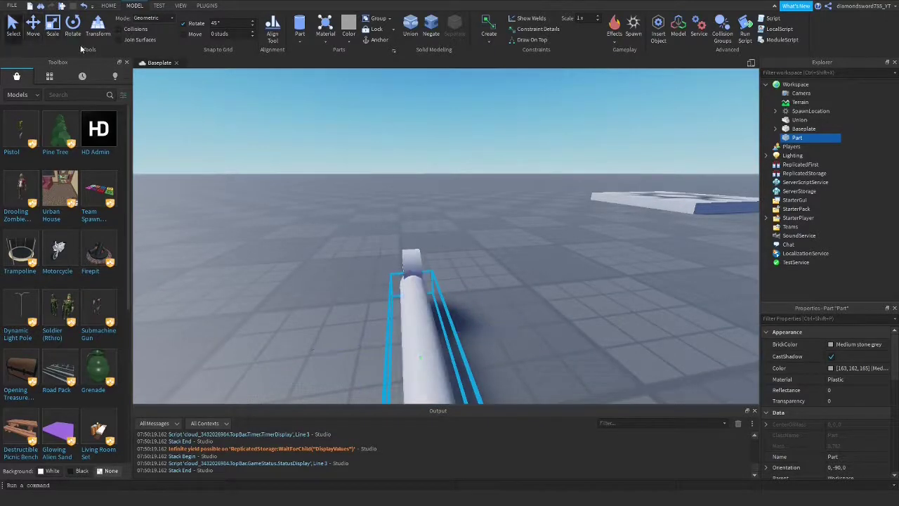
drag(362, 333, 395, 335)
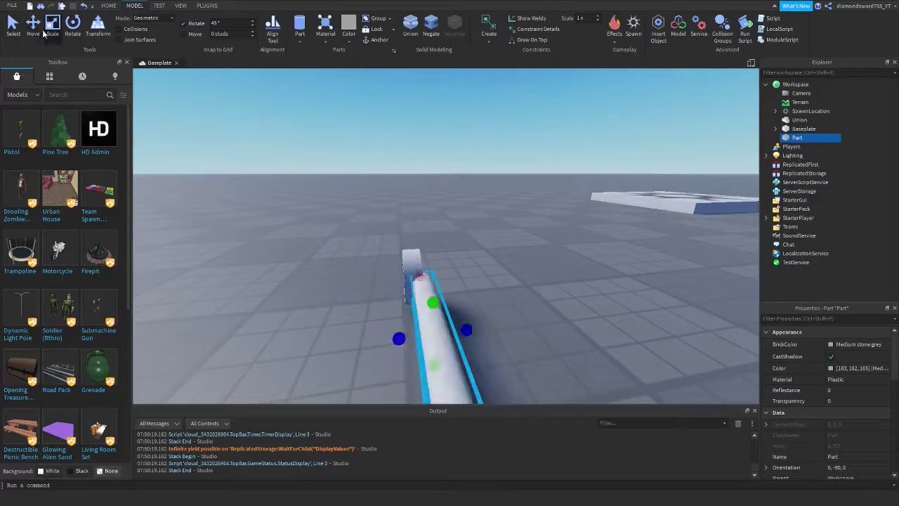
drag(492, 326, 476, 332)
right_drag(475, 331, 299, 131)
scroll(300, 131, down, 3)
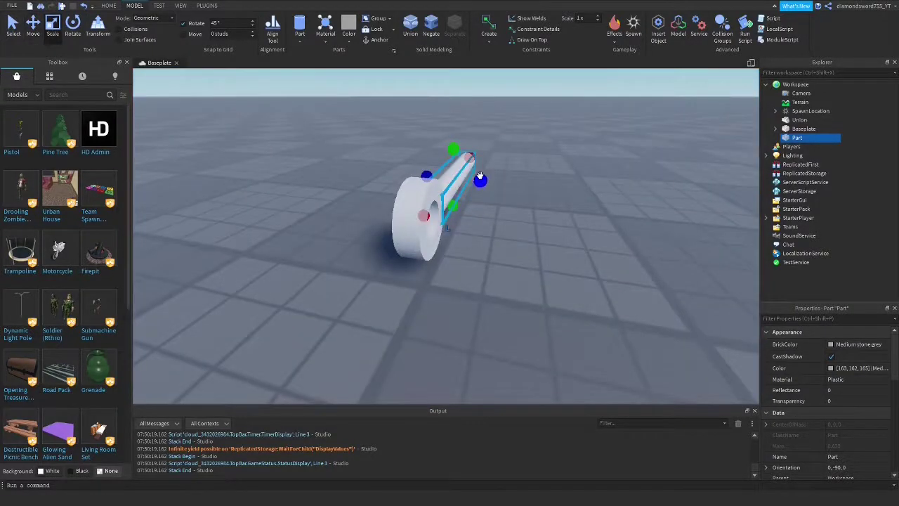
Move the shaft along its length to fine-tune its position against the ring.
click(33, 28)
scroll(217, 123, up, 3)
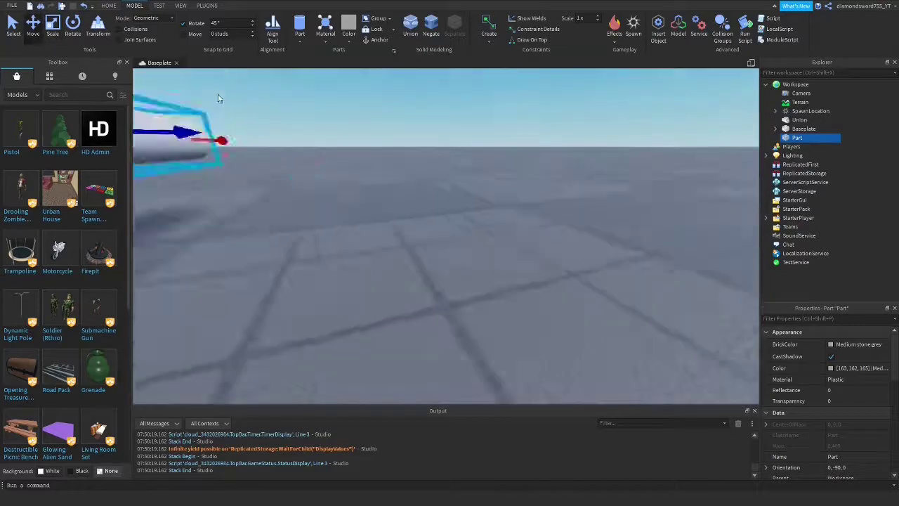
drag(369, 205, 378, 205)
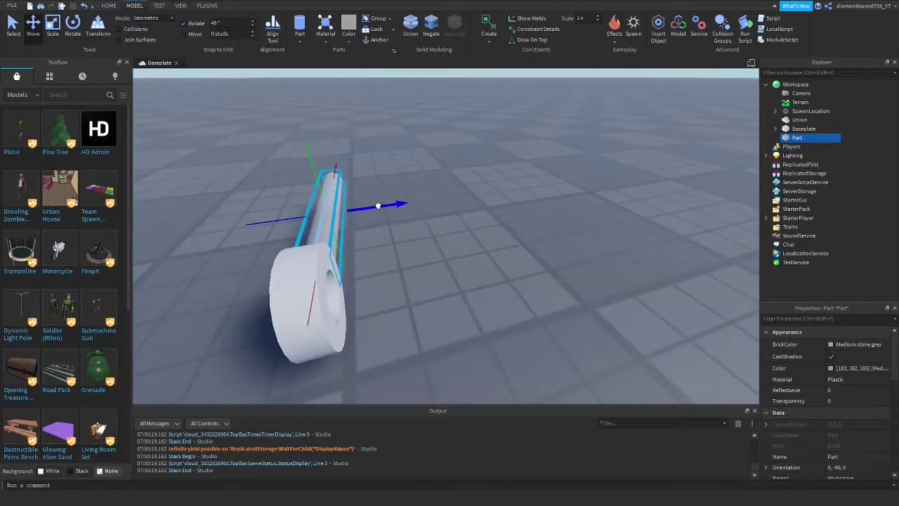
right_drag(382, 202, 383, 205)
scroll(382, 202, up, 3)
scroll(382, 202, down, 3)
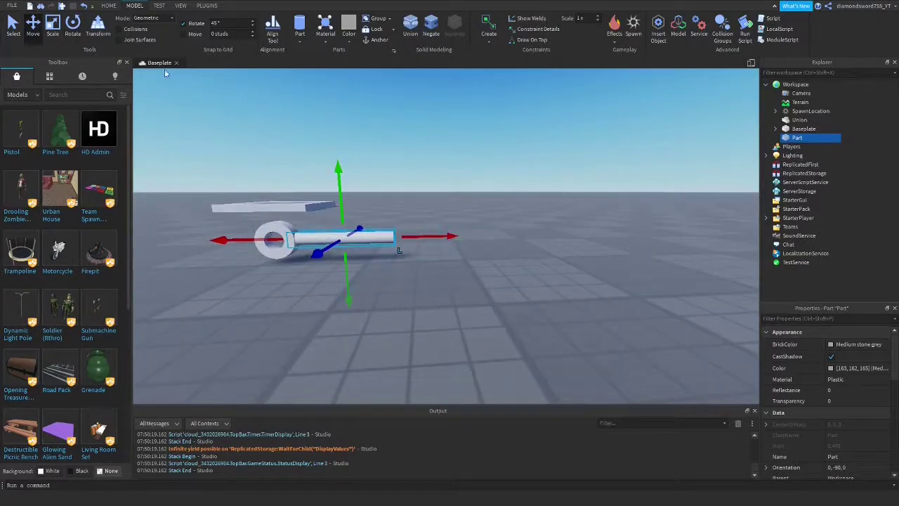
click(71, 28)
click(52, 32)
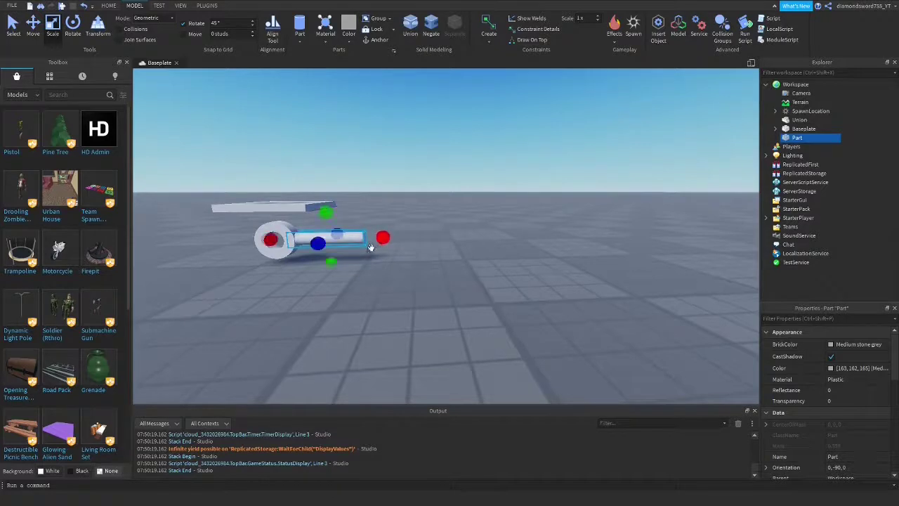
Duplicate the shaft and rotate the copy to point downward as the first tooth.
key(ctrl+d)
click(72, 28)
drag(288, 197, 284, 191)
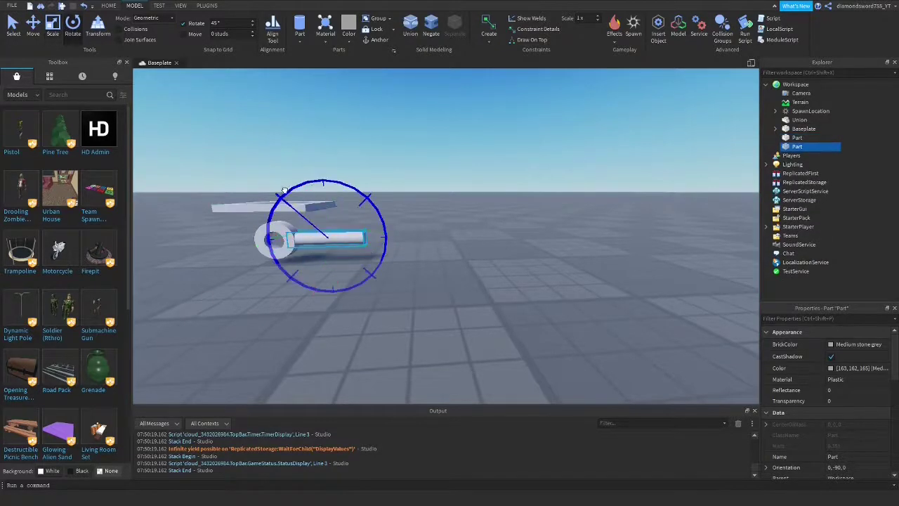
drag(356, 177, 234, 118)
click(52, 28)
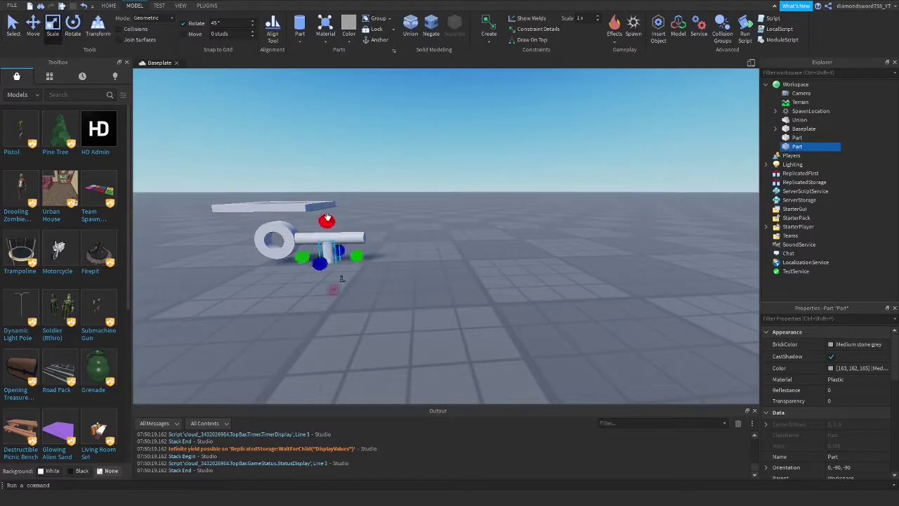
right_drag(339, 295, 364, 333)
key(w)
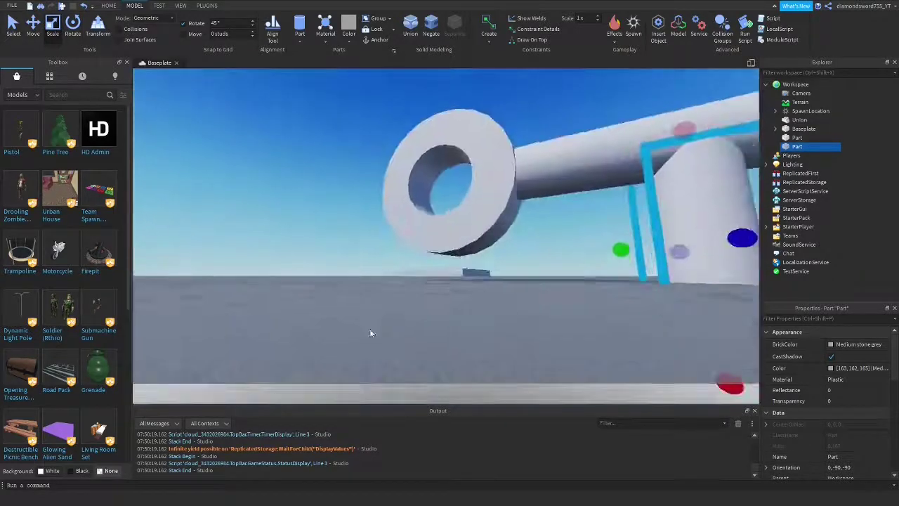
key(s)
key(d)
key(e)
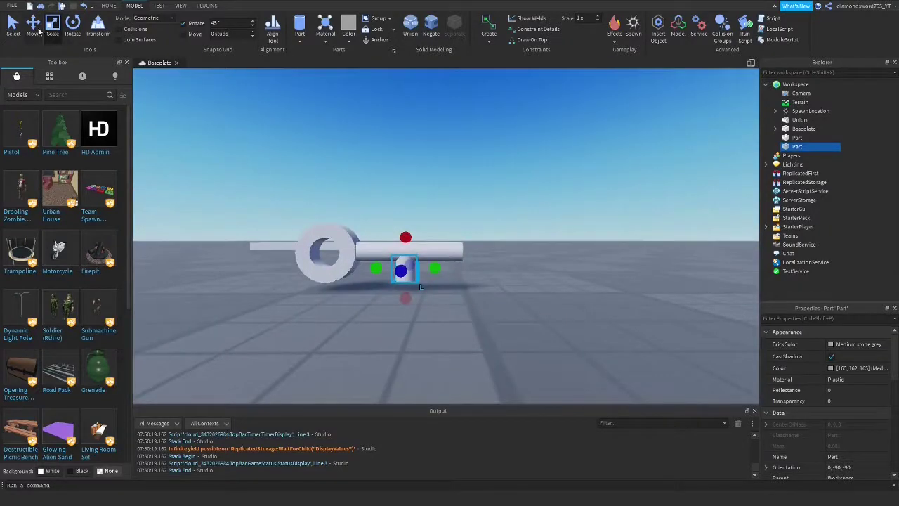
Duplicate the tooth and move the copy further along the shaft.
click(38, 32)
key(ctrl+d)
drag(440, 269, 493, 269)
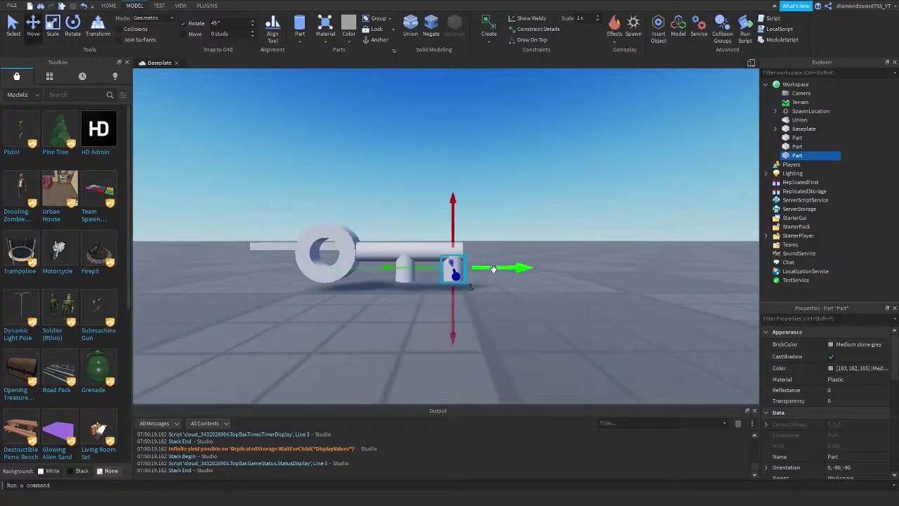
scroll(578, 279, down, 3)
scroll(577, 279, up, 3)
Select the shaft and both teeth and colour them Really red.
ctrl+click(389, 244)
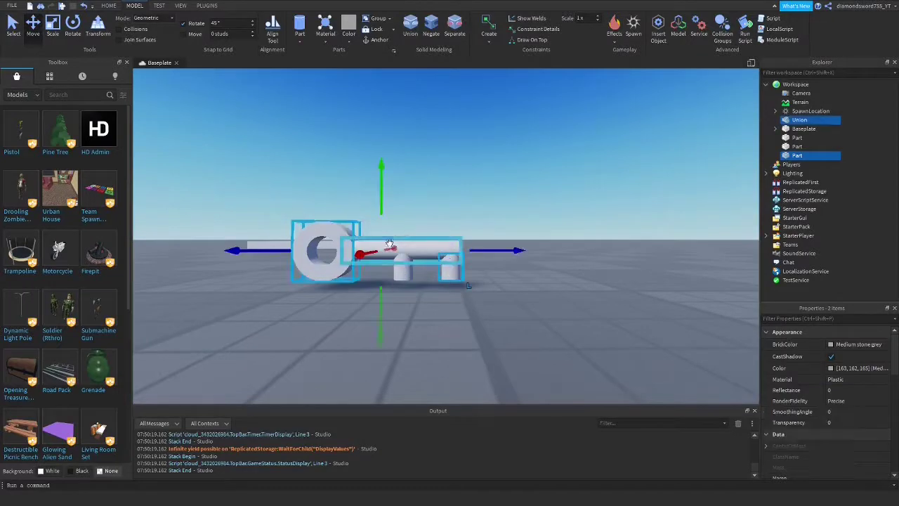
ctrl+click(414, 246)
ctrl+click(450, 271)
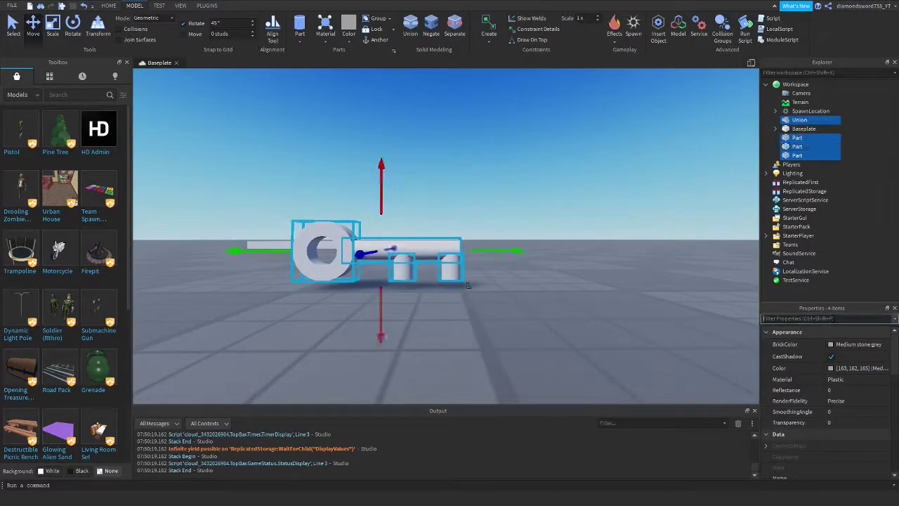
click(857, 344)
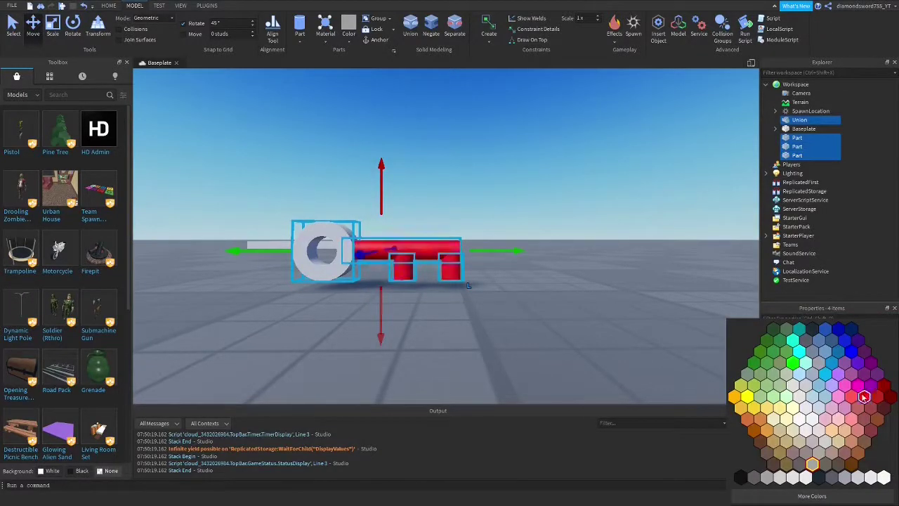
click(868, 397)
click(798, 121)
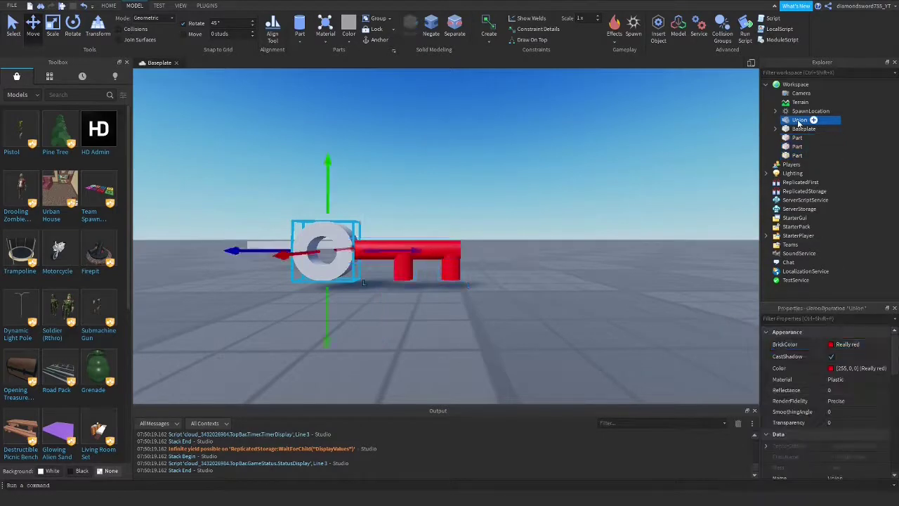
Separate the Union and edit the ring part's colour via a 'colo' Properties filter.
click(454, 28)
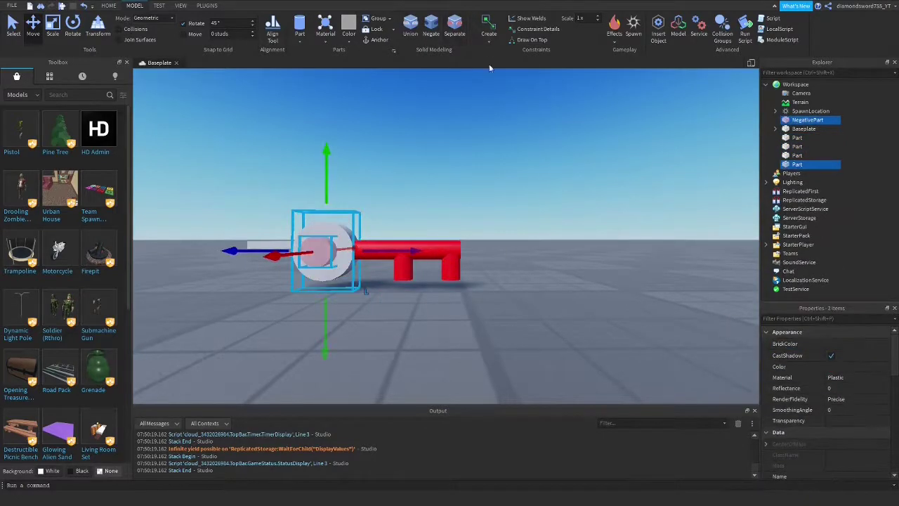
click(786, 320)
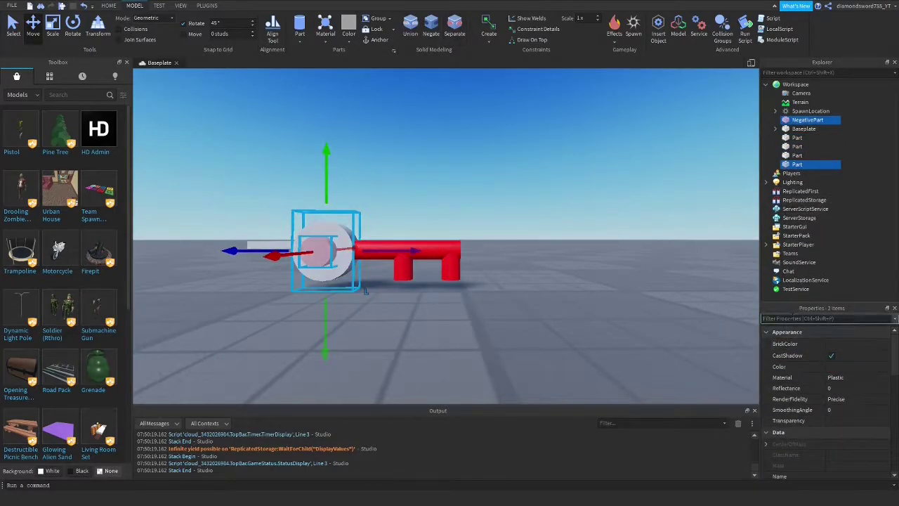
text(co)
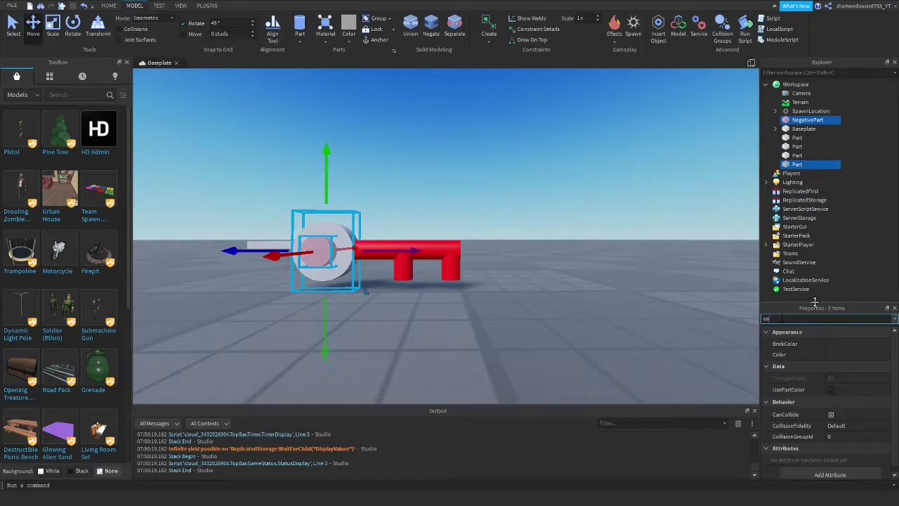
text(lo)
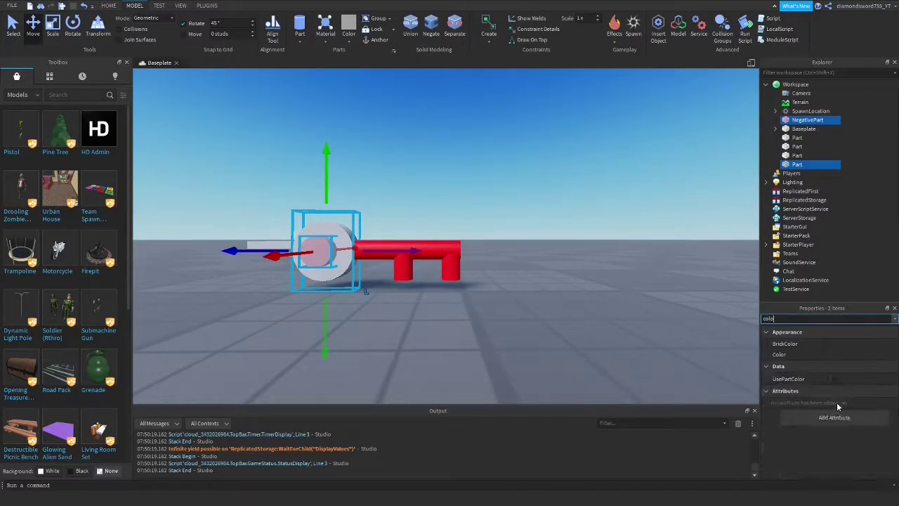
click(826, 353)
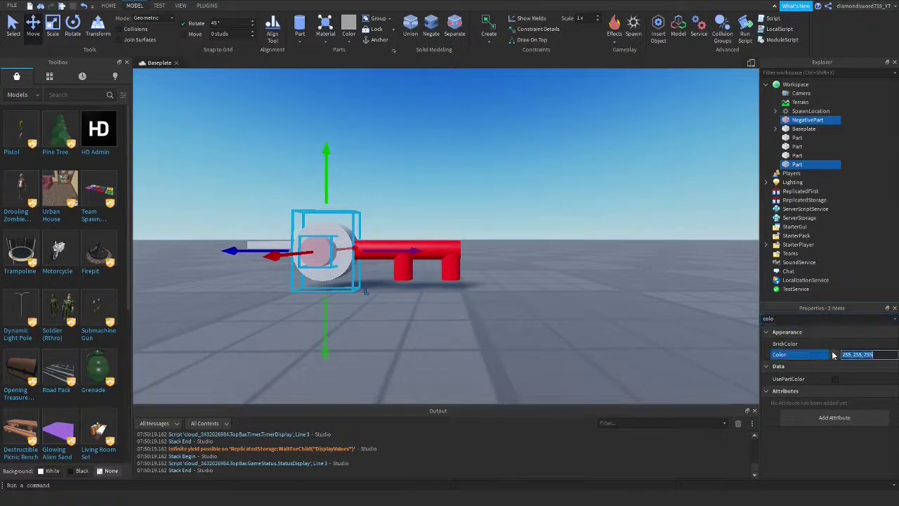
key(Return)
text(n)
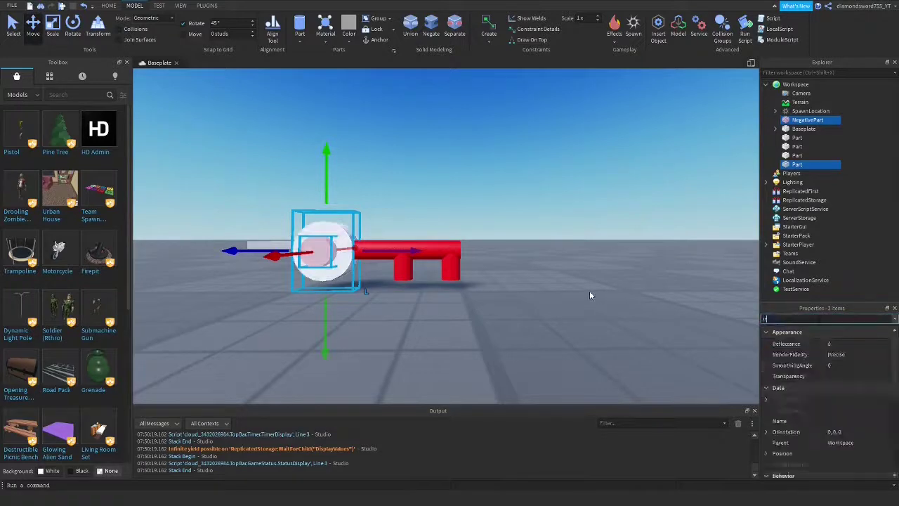
text(n)
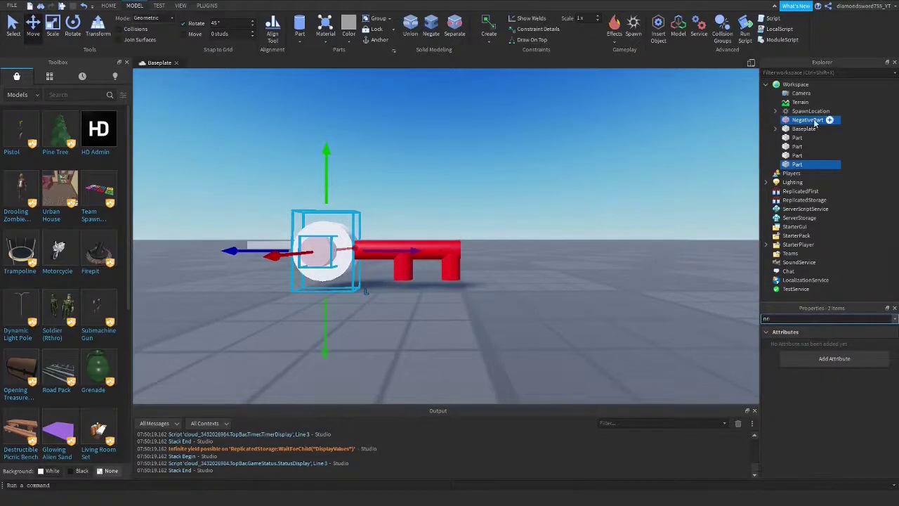
Set the ring part's BrickColor to Really red.
right_drag(632, 176, 668, 187)
click(797, 164)
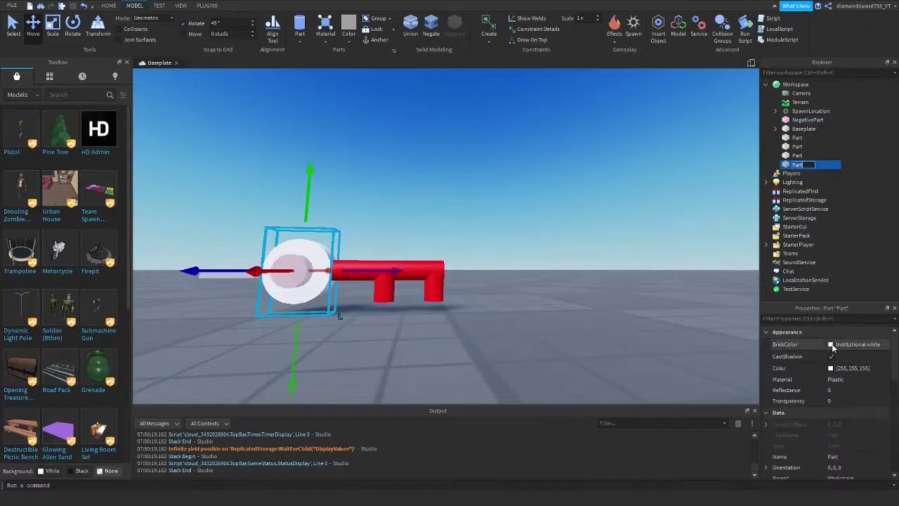
click(833, 347)
click(869, 404)
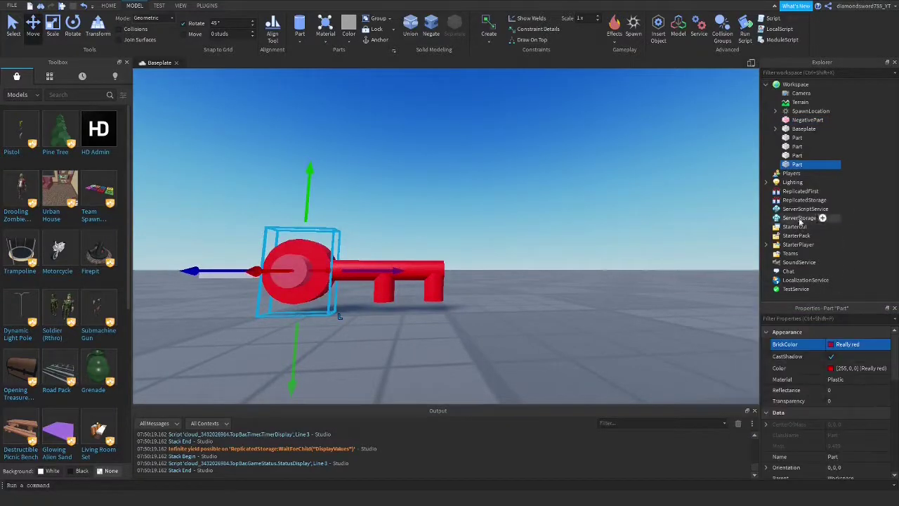
Select NegativePart and all key parts and union them into one piece.
ctrl+click(796, 121)
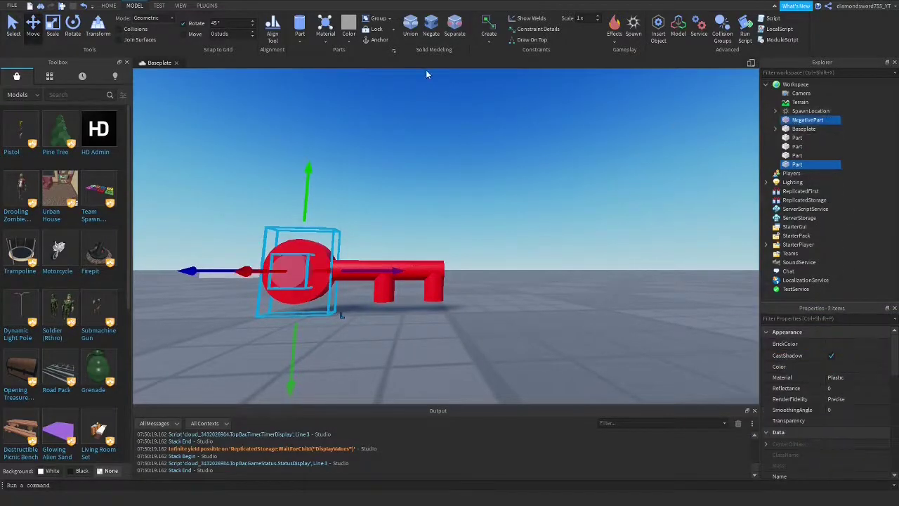
ctrl+click(797, 138)
ctrl+click(797, 146)
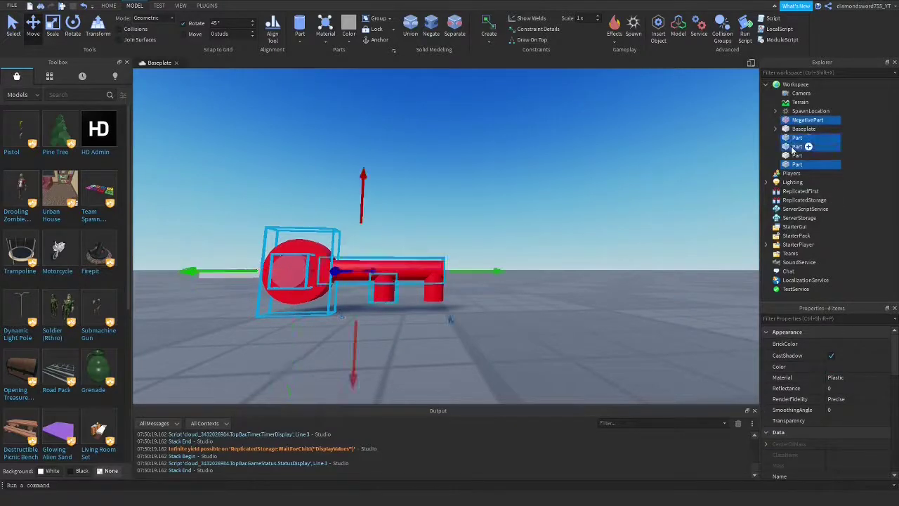
ctrl+click(797, 155)
click(413, 31)
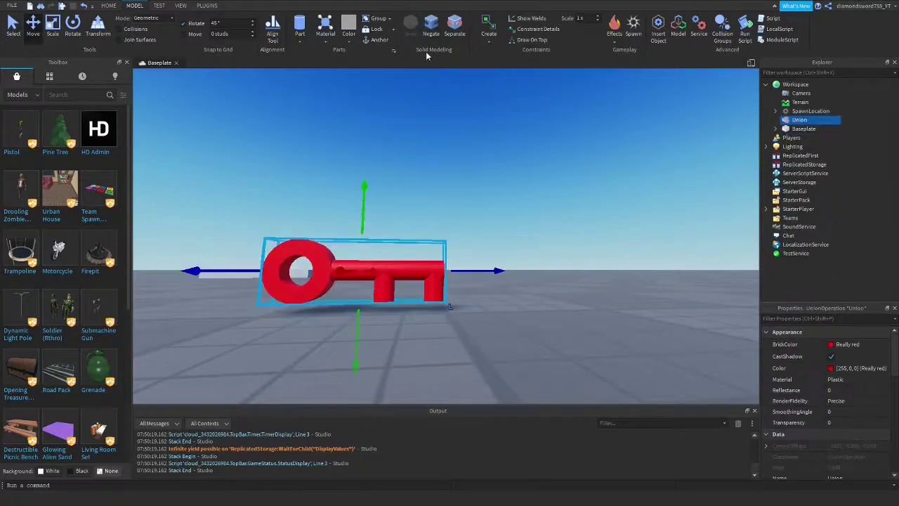
click(486, 142)
right_drag(486, 142, 486, 146)
Insert a new Tool object into Workspace.
click(799, 120)
key(f)
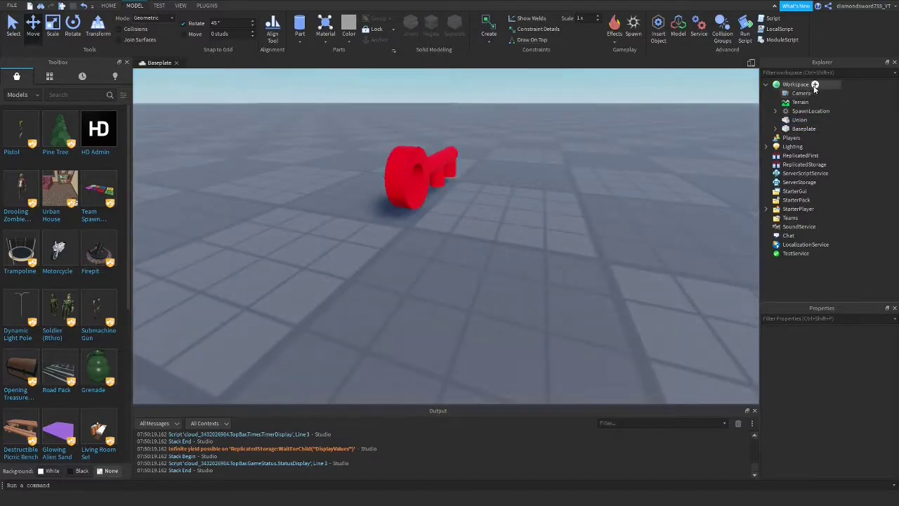
click(815, 84)
text(to)
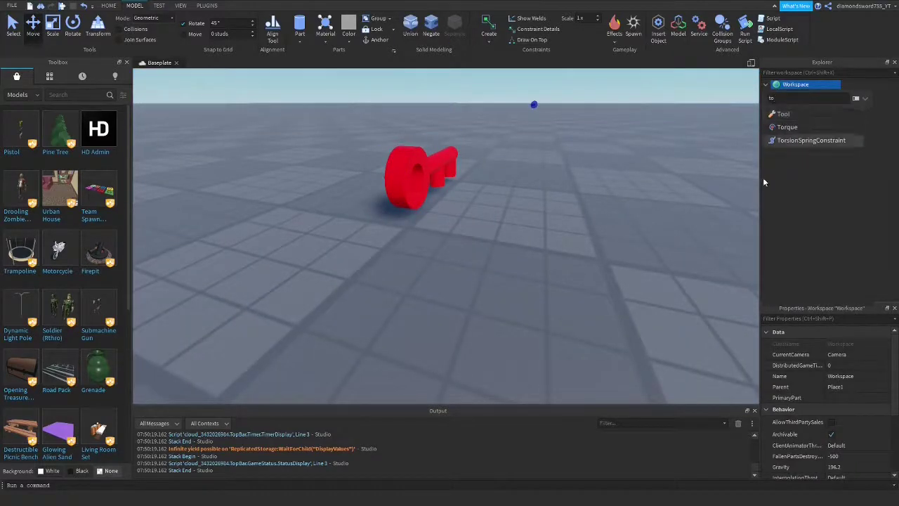
click(783, 114)
Move the red key Union inside the new Tool in Explorer.
drag(801, 128, 805, 120)
right_drag(604, 151, 605, 151)
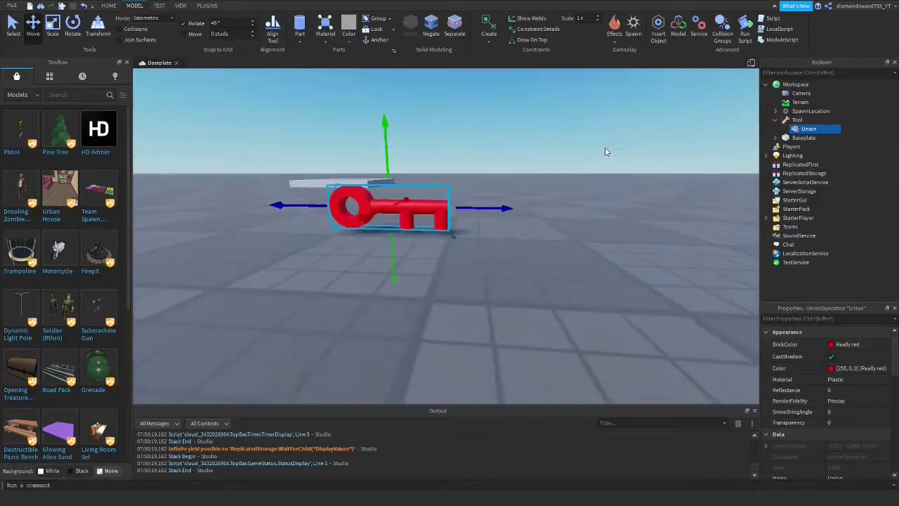
click(572, 116)
scroll(545, 113, down, 5)
scroll(543, 113, up, 6)
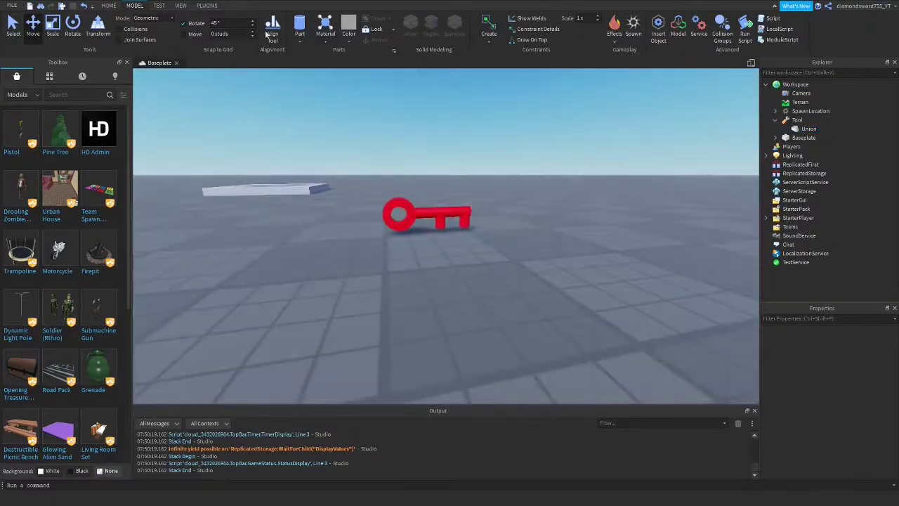
Add a Block part and resize it into a small cube at the key's ring.
click(299, 40)
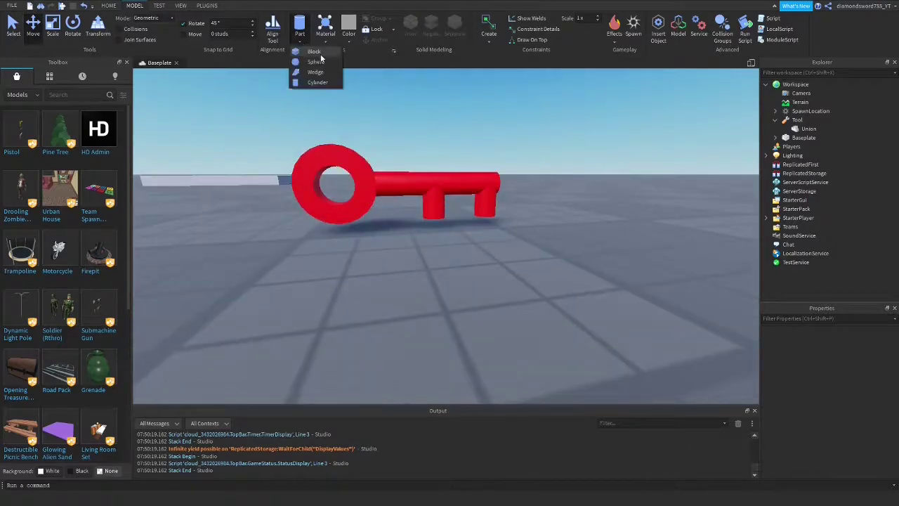
click(312, 68)
key(f)
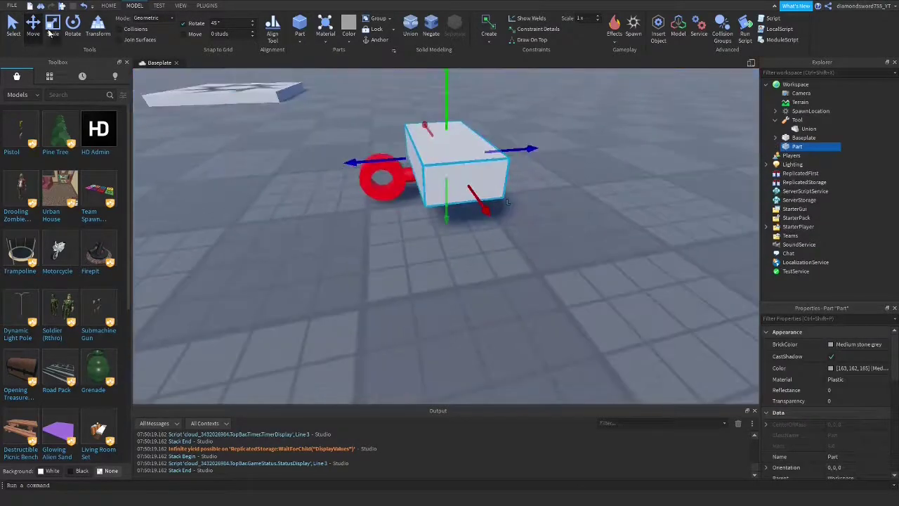
click(52, 28)
drag(487, 146, 306, 181)
key(d)
key(f)
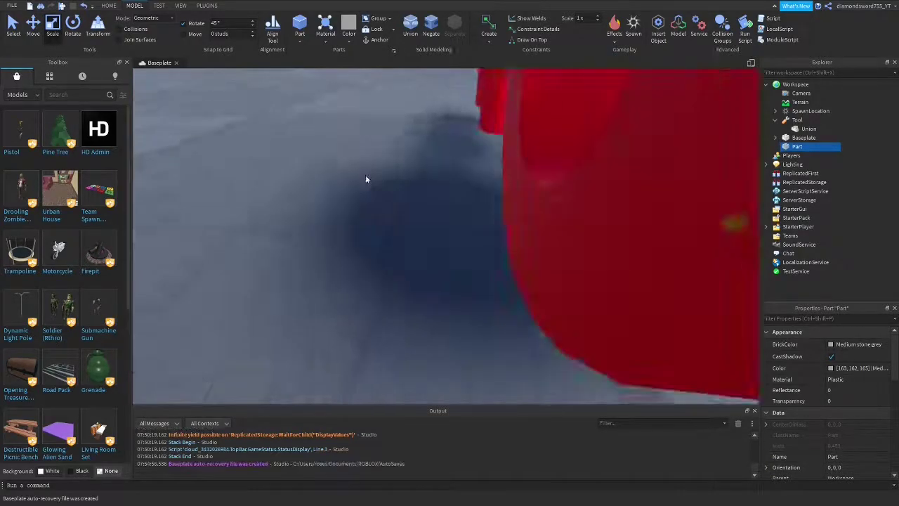
drag(528, 198, 456, 200)
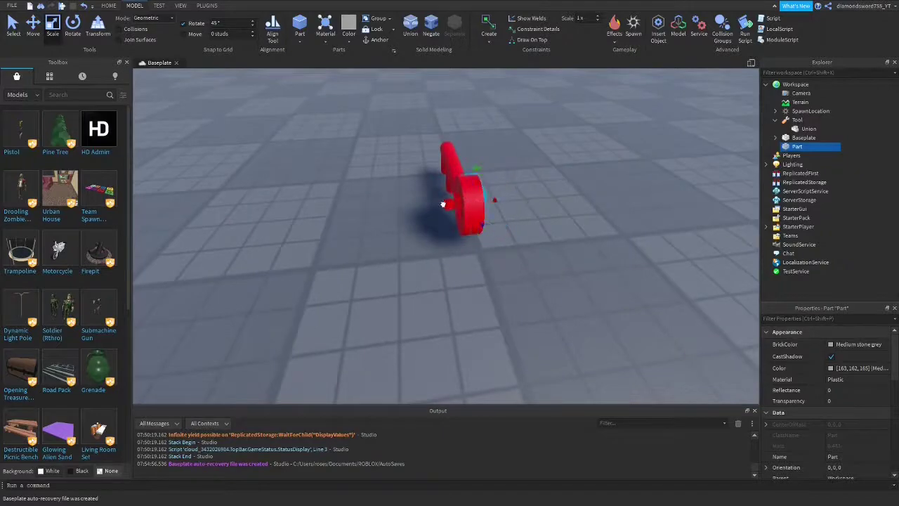
right_drag(433, 207, 447, 208)
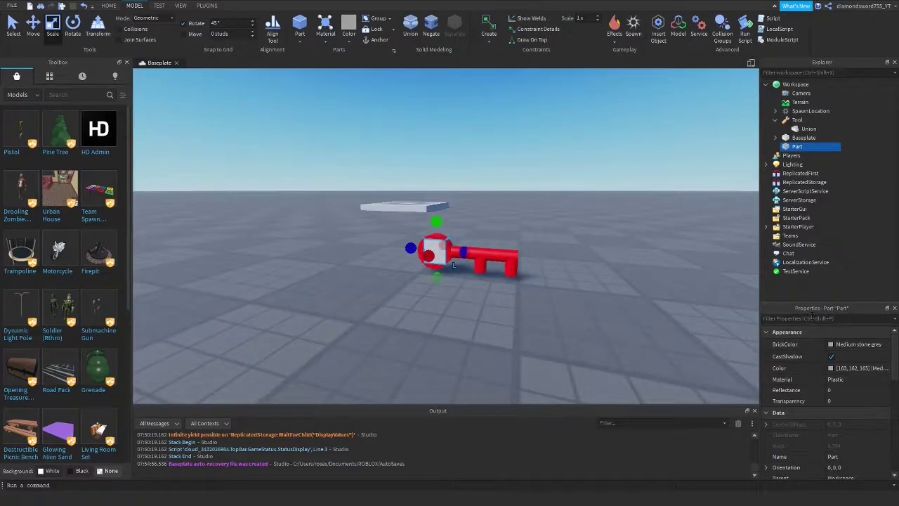
key(w)
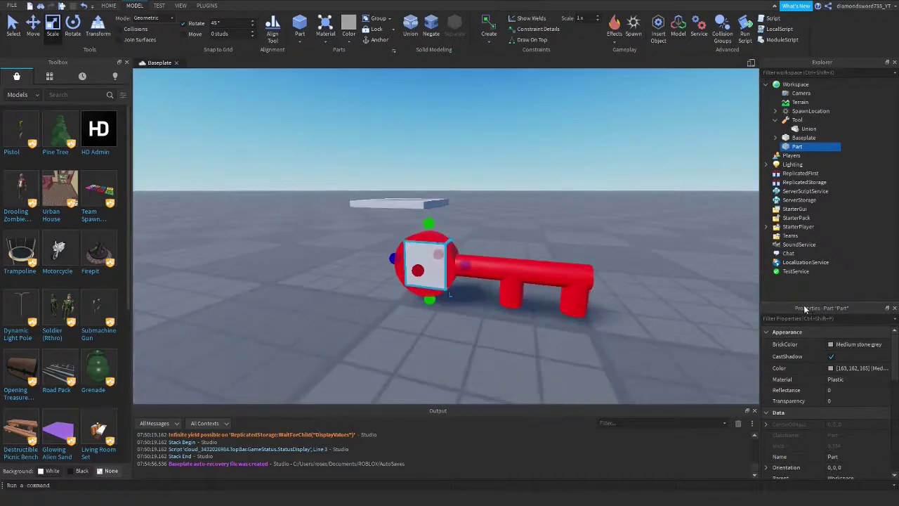
Rename the block to 'Handle' and place it inside the Tool.
click(796, 147)
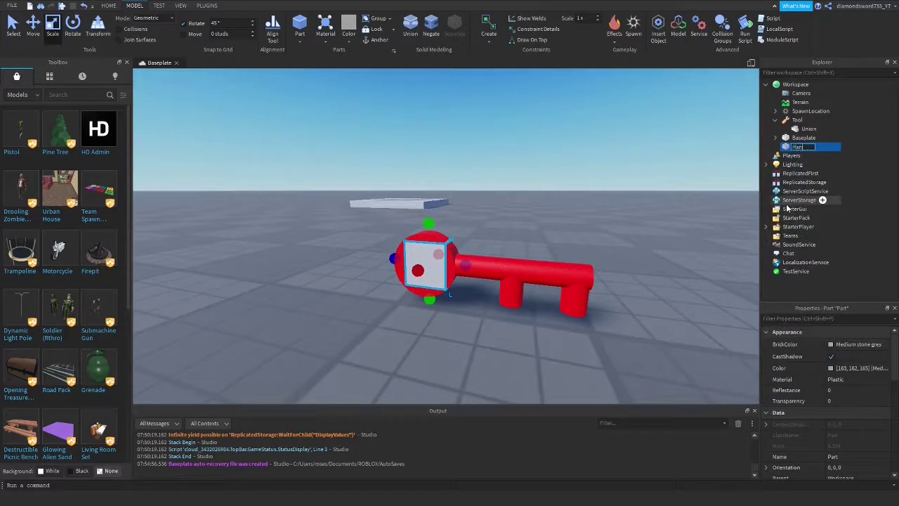
text(Handle)
key(Return)
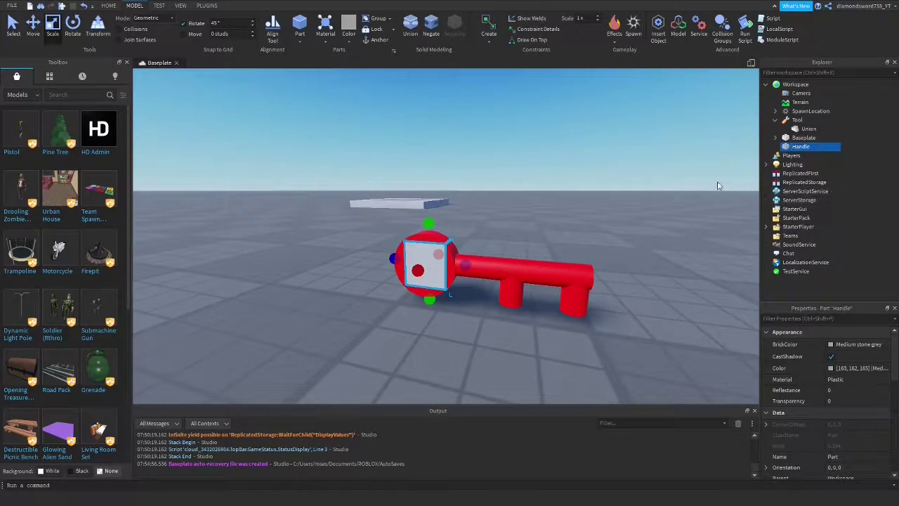
drag(798, 147, 800, 121)
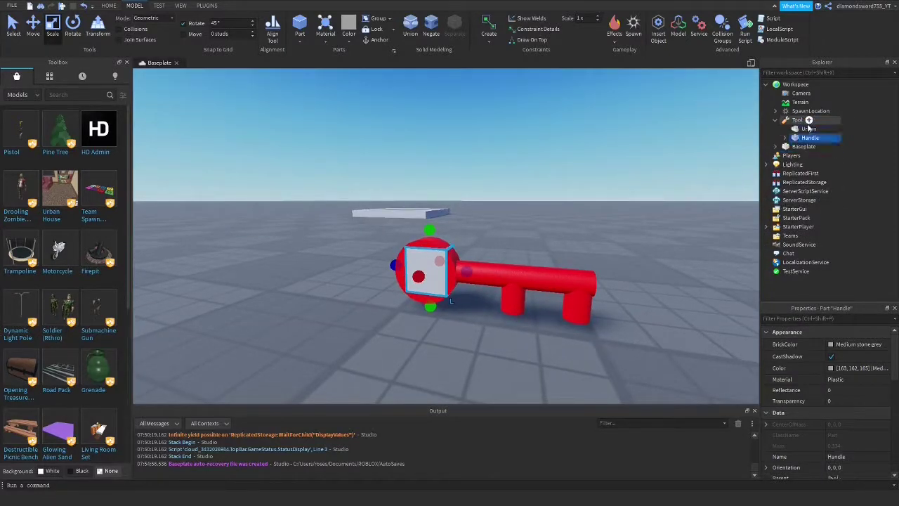
ctrl+click(808, 129)
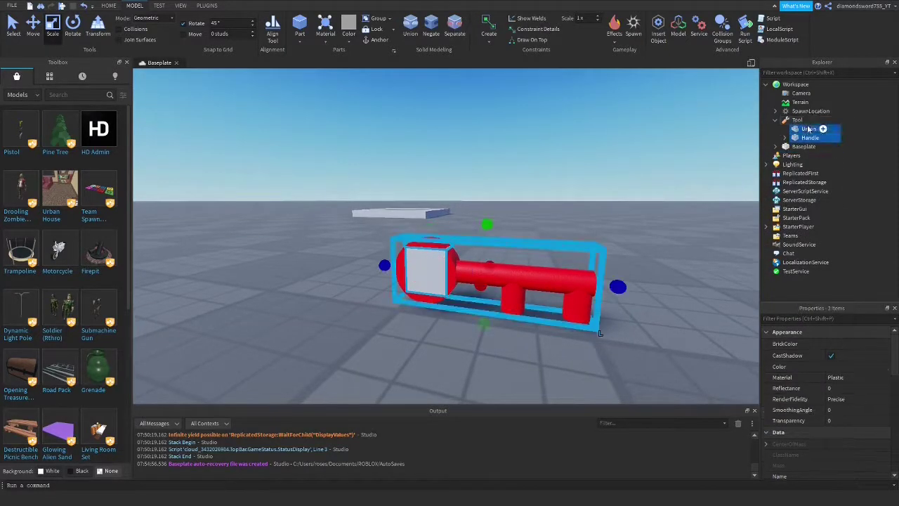
Add a Weld under the Union with Part0 set to Union and Part1 set to Handle.
click(207, 6)
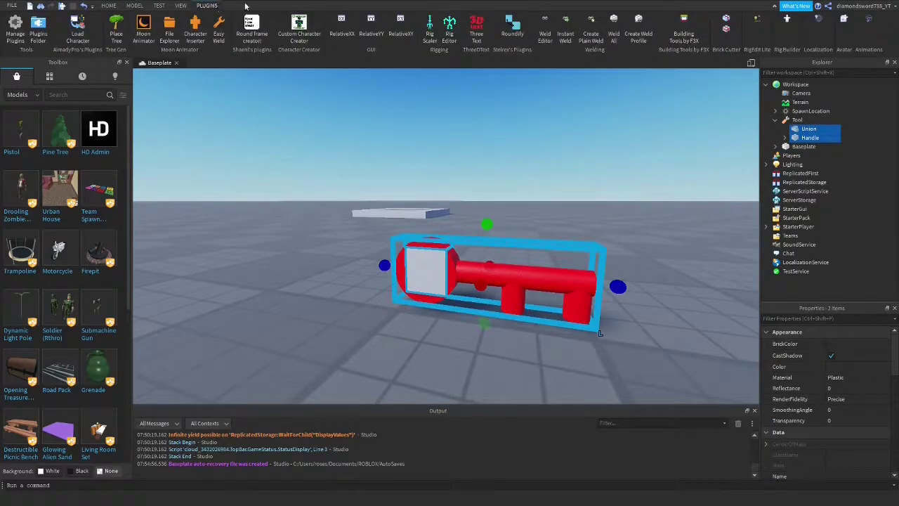
click(822, 129)
text(wel)
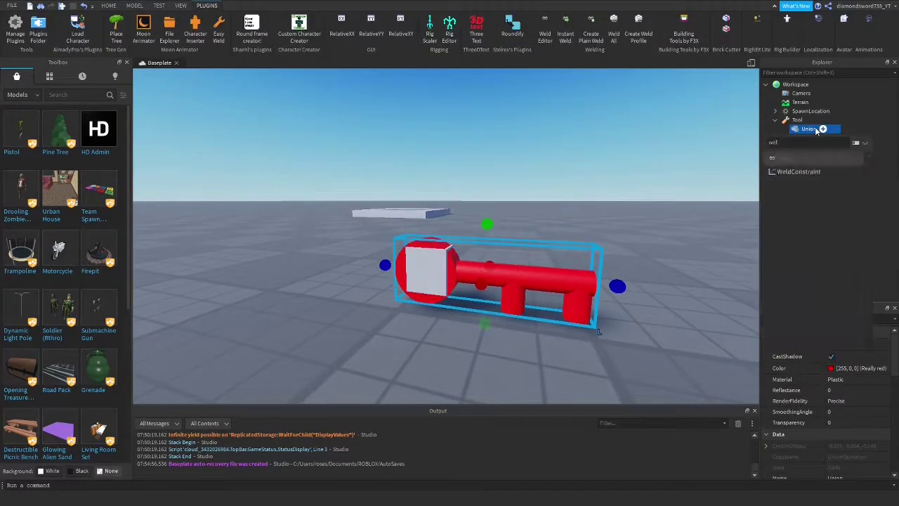
click(790, 159)
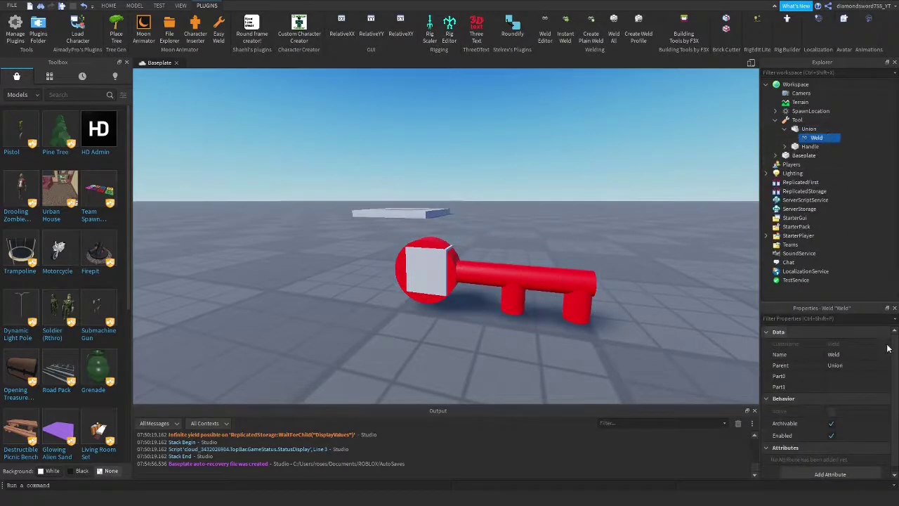
click(864, 377)
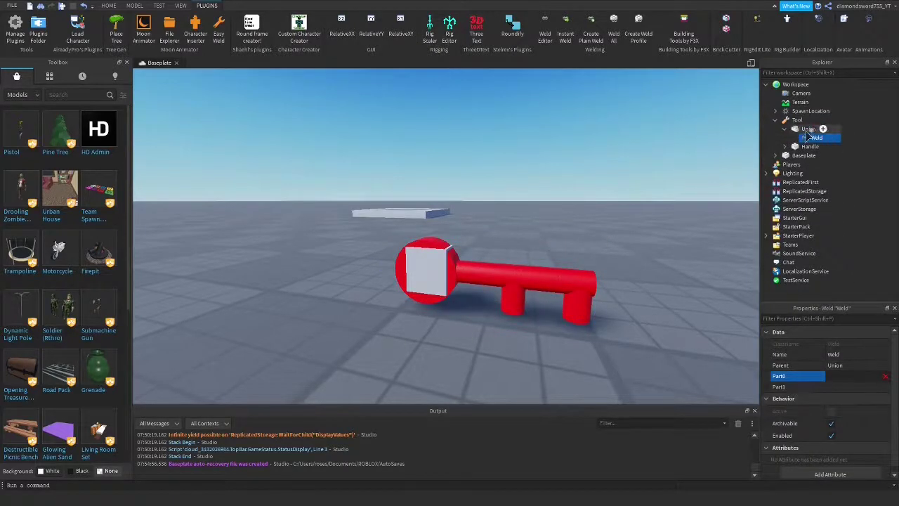
click(807, 129)
click(840, 387)
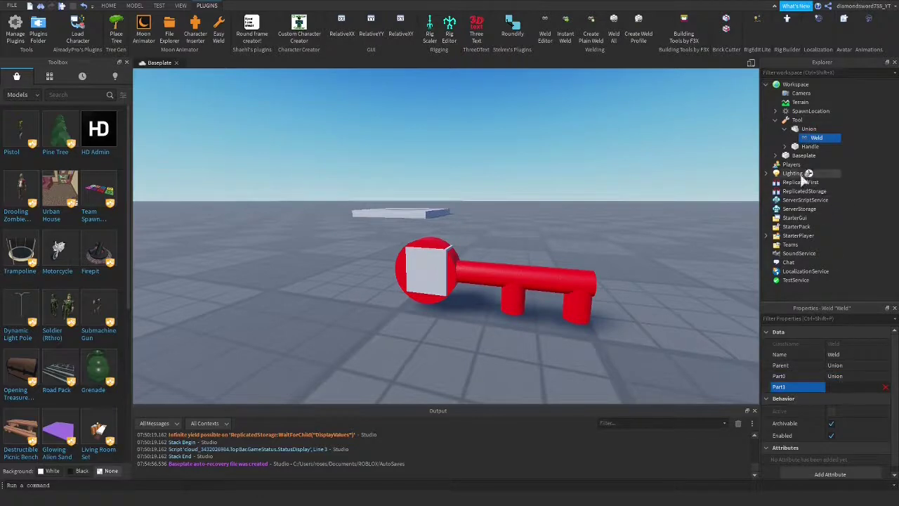
click(809, 146)
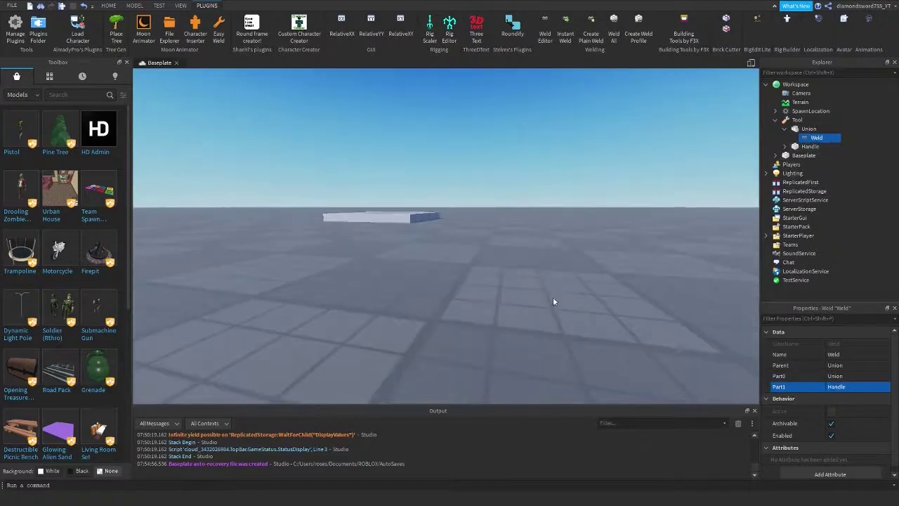
click(463, 267)
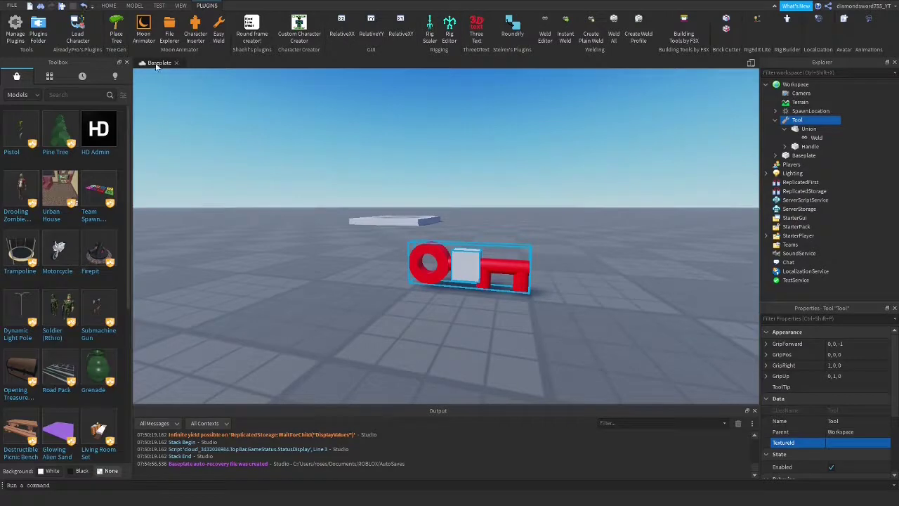
Move the Handle block into the red key's ring with the Move tool.
click(108, 6)
click(812, 146)
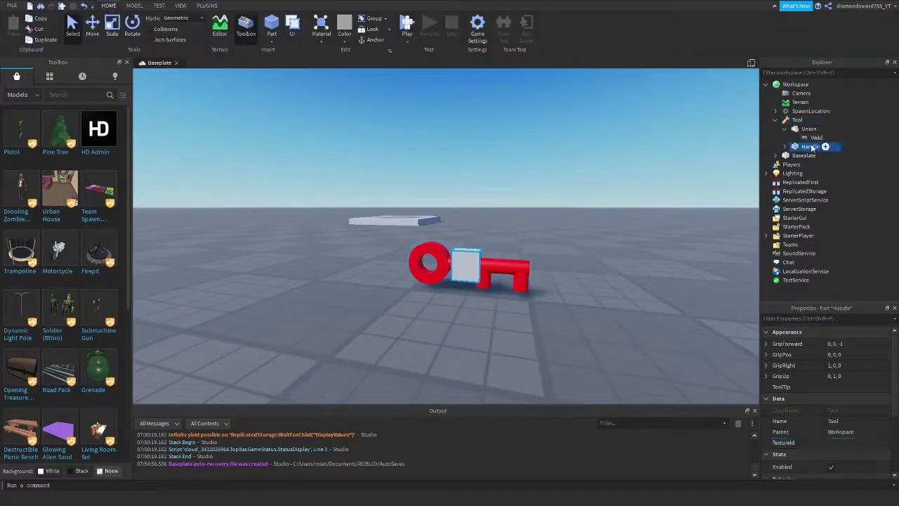
click(92, 25)
drag(501, 264, 456, 266)
click(785, 141)
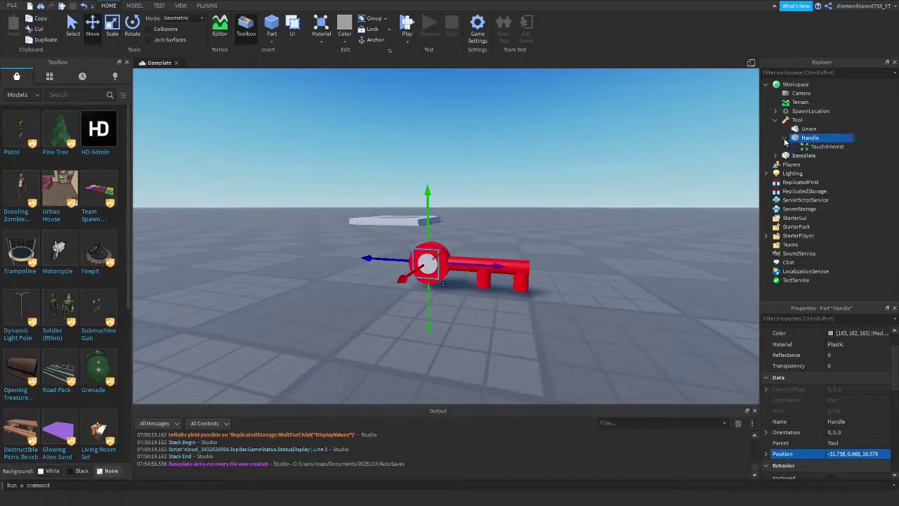
key(f)
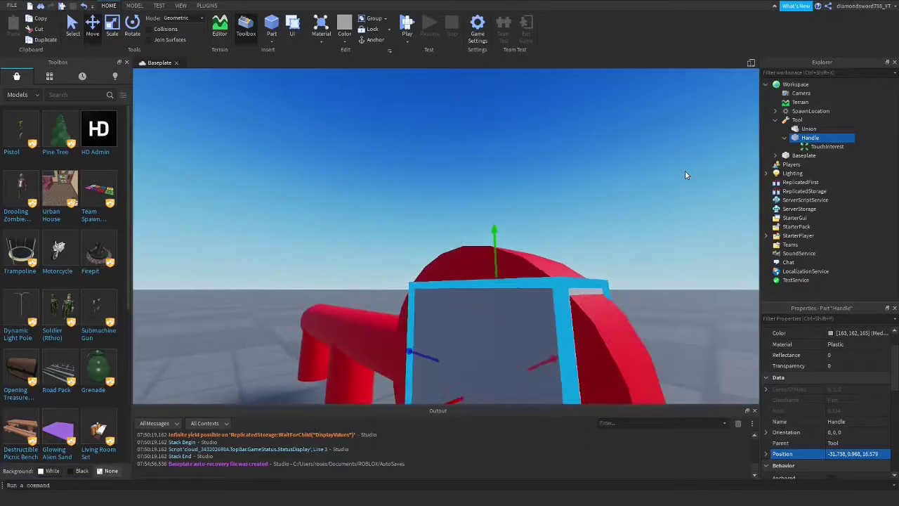
scroll(685, 175, down, 5)
Try the Weld All plugin on the selection and the Tool, which welds 0 parts.
click(207, 6)
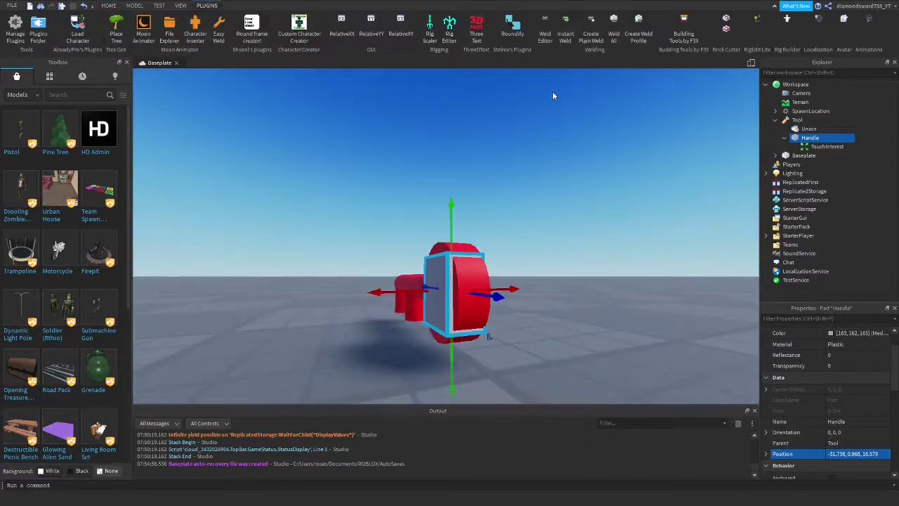
right_drag(552, 94, 590, 32)
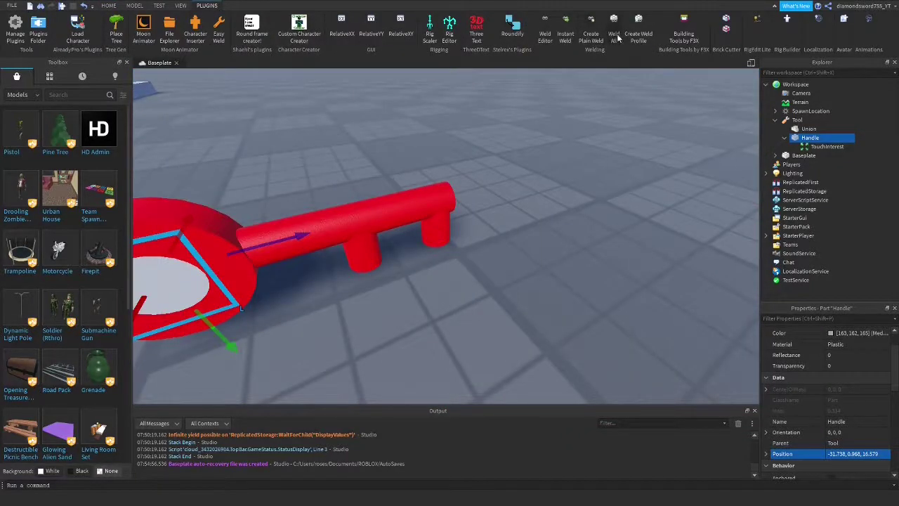
click(618, 33)
ctrl+click(439, 186)
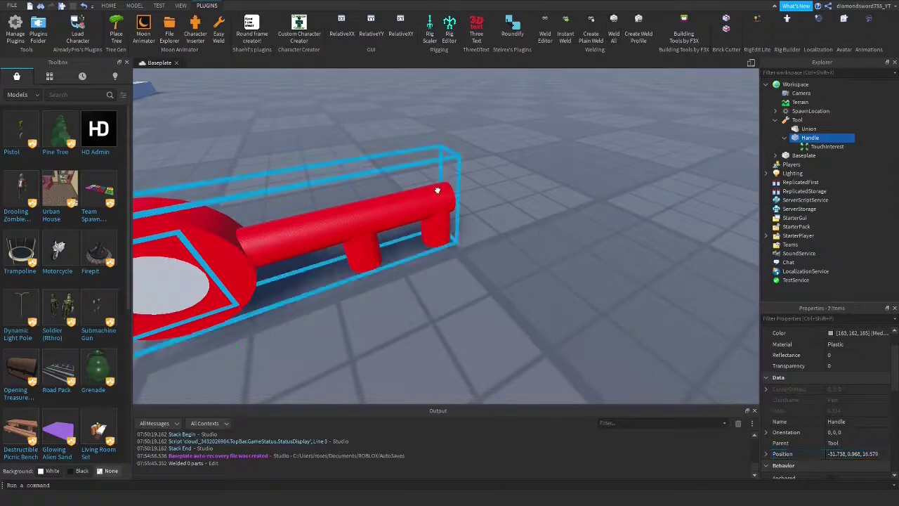
click(618, 34)
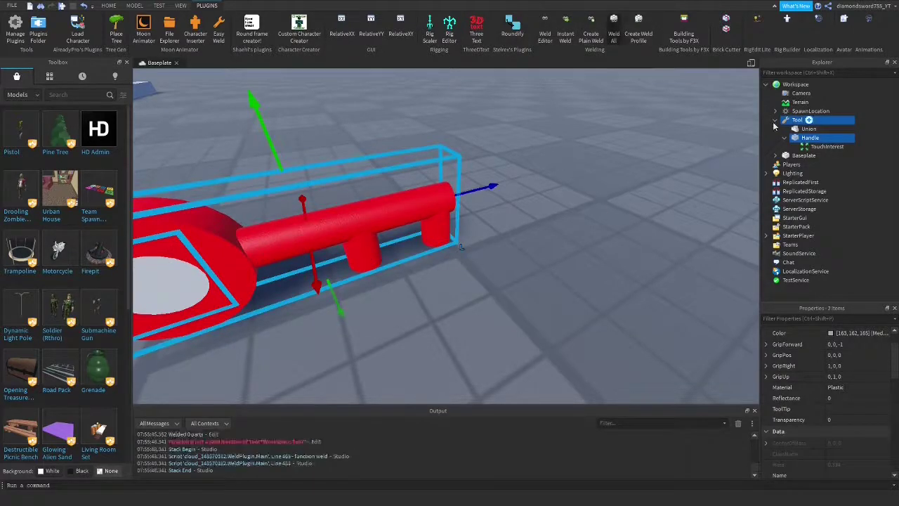
click(690, 148)
scroll(668, 128, down, 10)
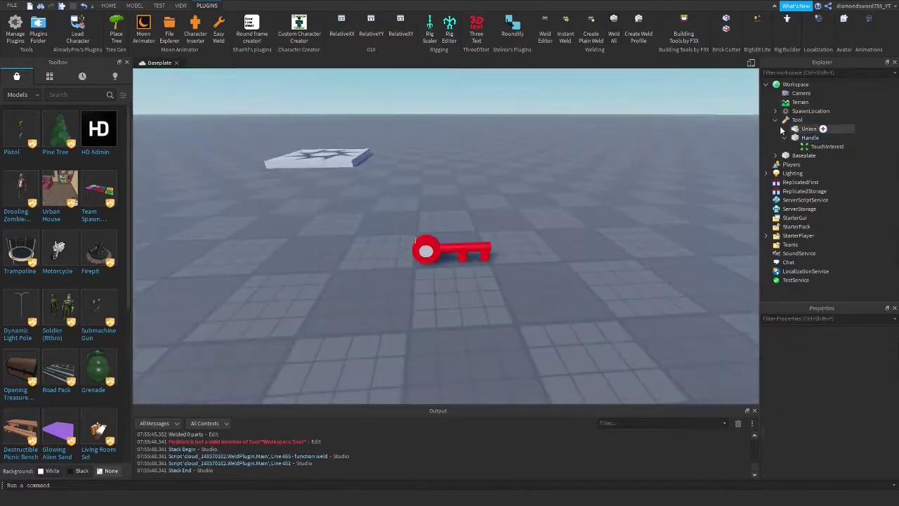
click(785, 138)
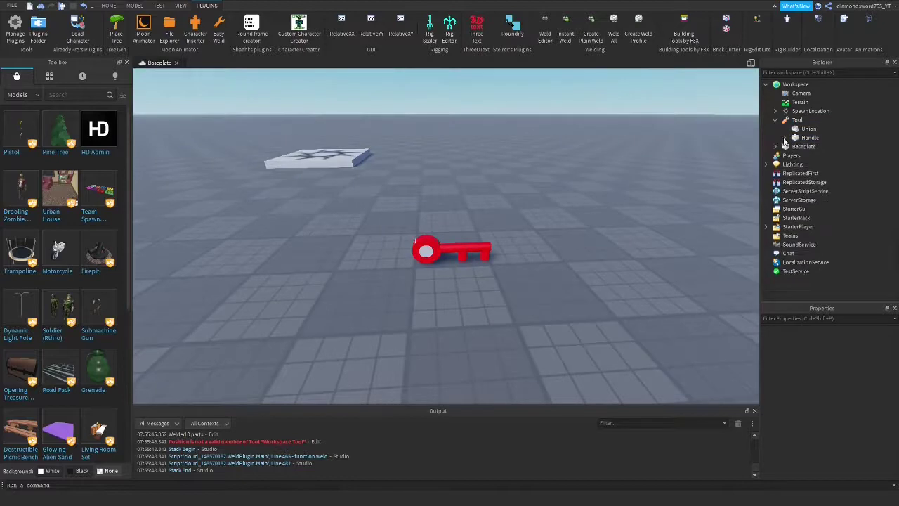
click(443, 257)
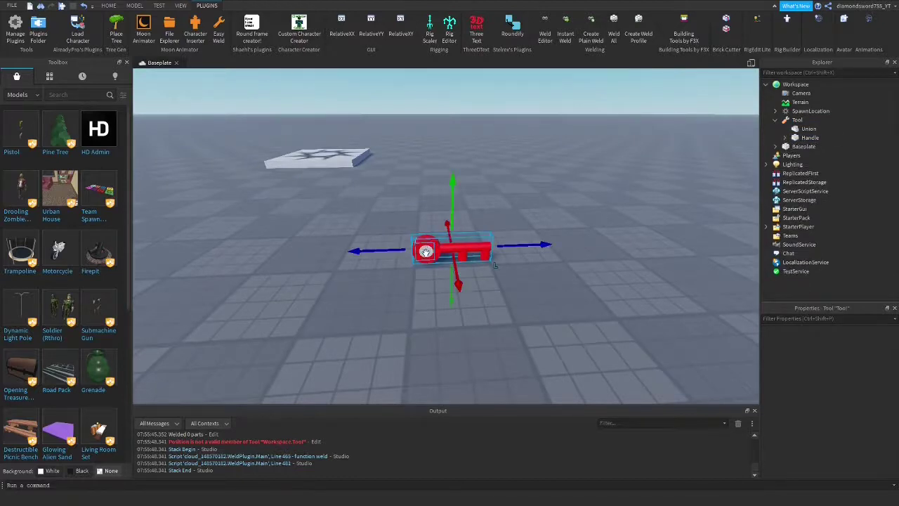
Weld the Handle to the Union with Weld All, check the new Weld, and start a playtest.
click(807, 128)
shift+click(808, 138)
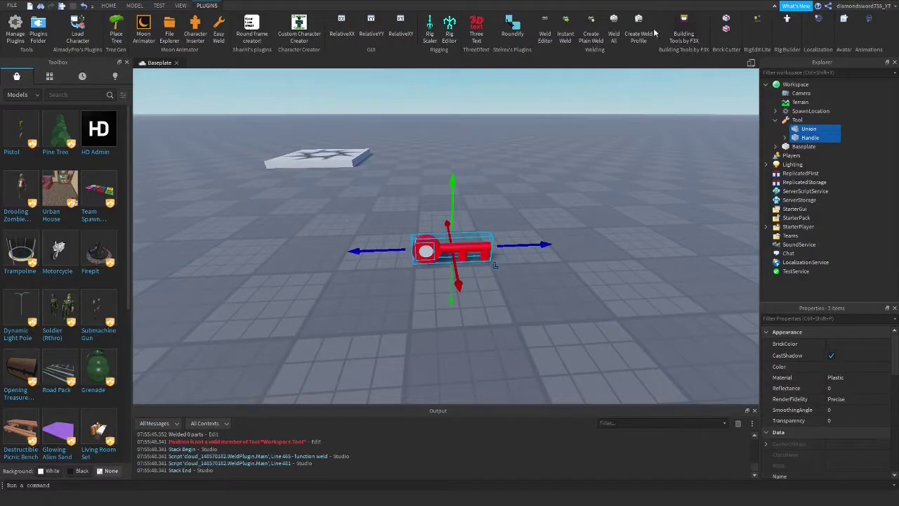
click(614, 36)
click(785, 139)
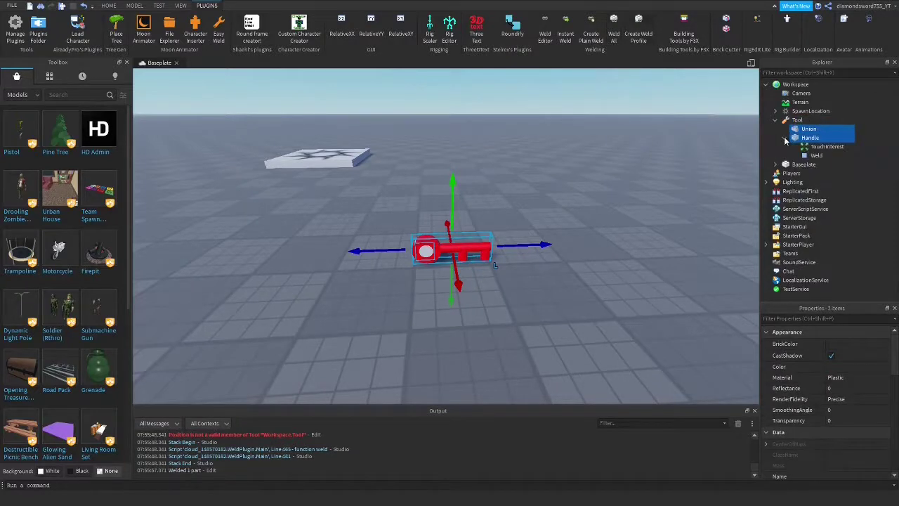
click(628, 120)
scroll(491, 105, up, 5)
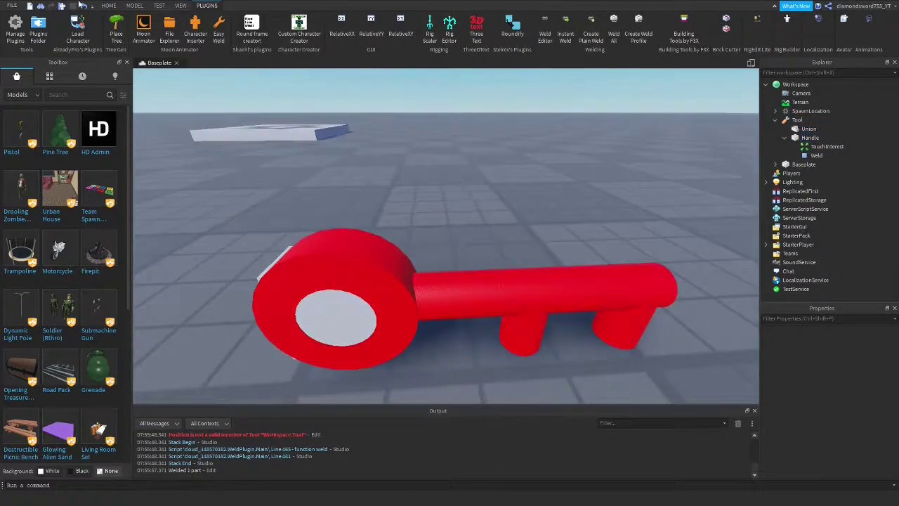
scroll(288, 82, down, 5)
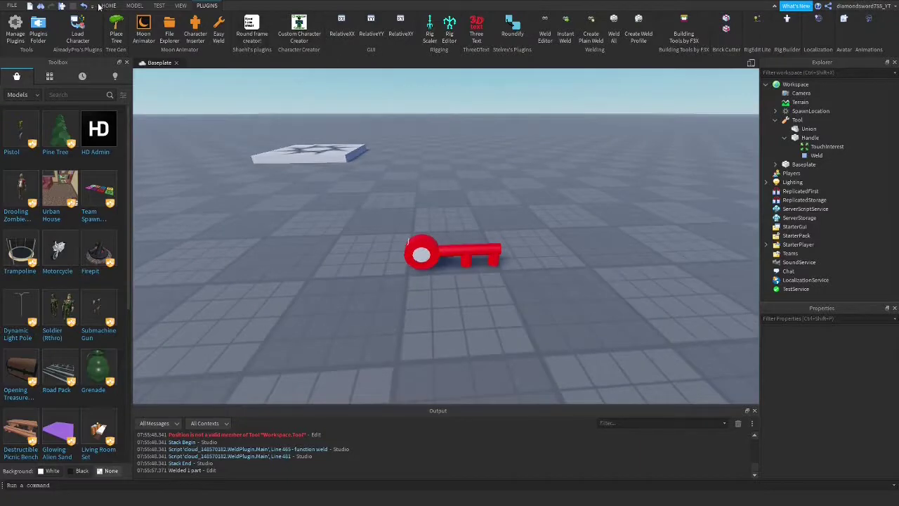
click(61, 6)
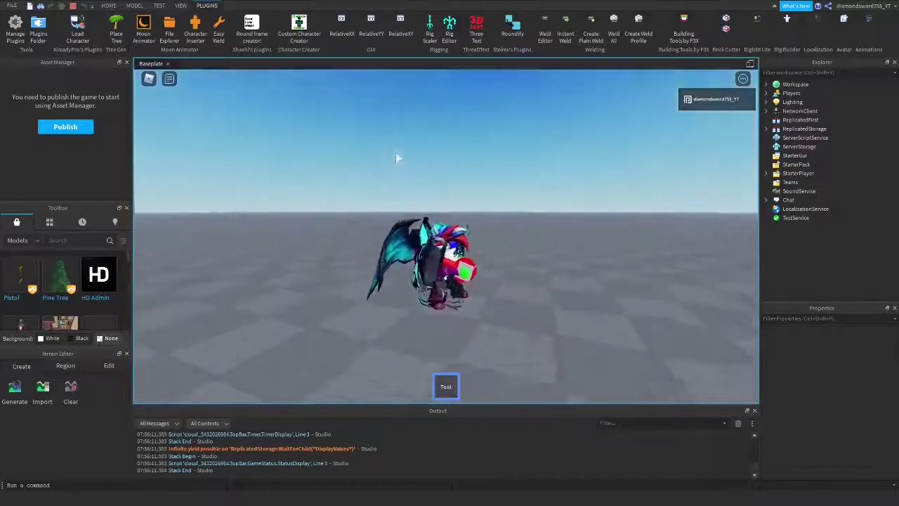
Stop the playtest and set the Handle's Transparency to 1.
scroll(397, 157, up, 3)
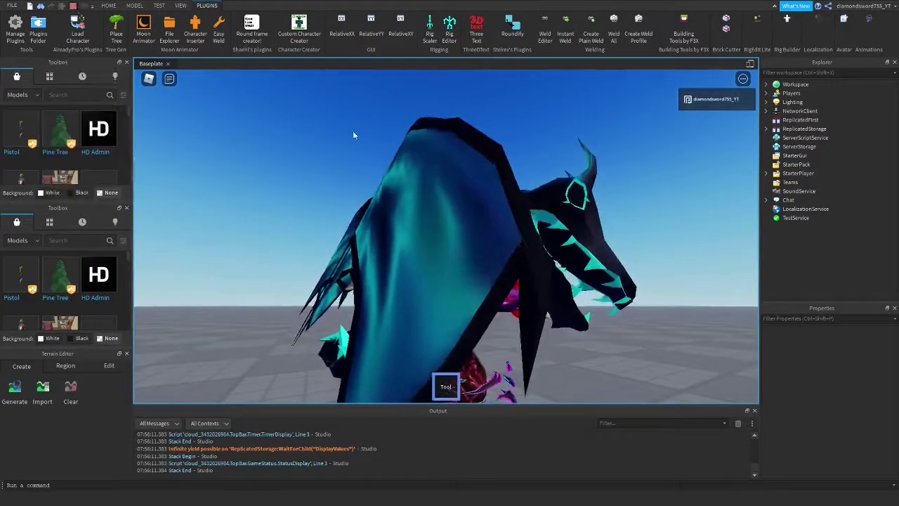
key(shift+F5)
click(810, 138)
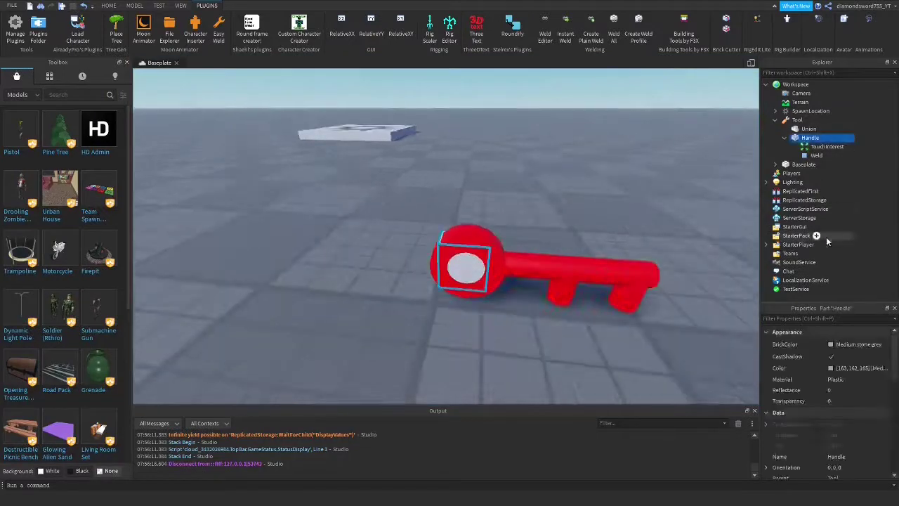
text(trans)
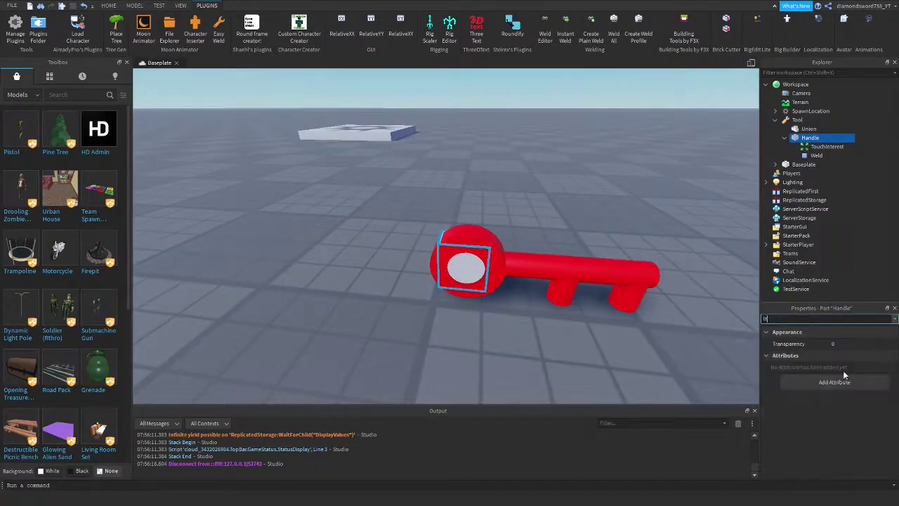
click(843, 344)
text(1)
key(Return)
click(583, 260)
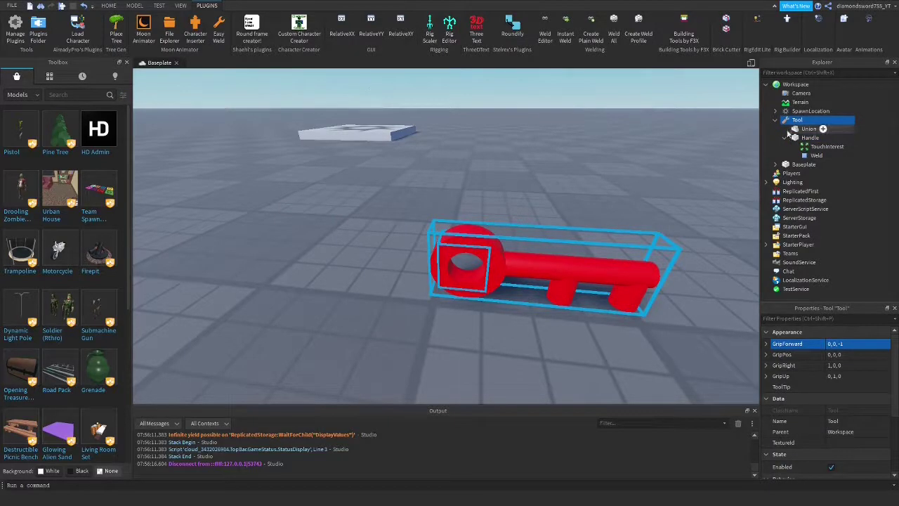
Rotate the key Tool to face the opposite way and move it beside the star-patterned plate.
click(109, 6)
click(132, 26)
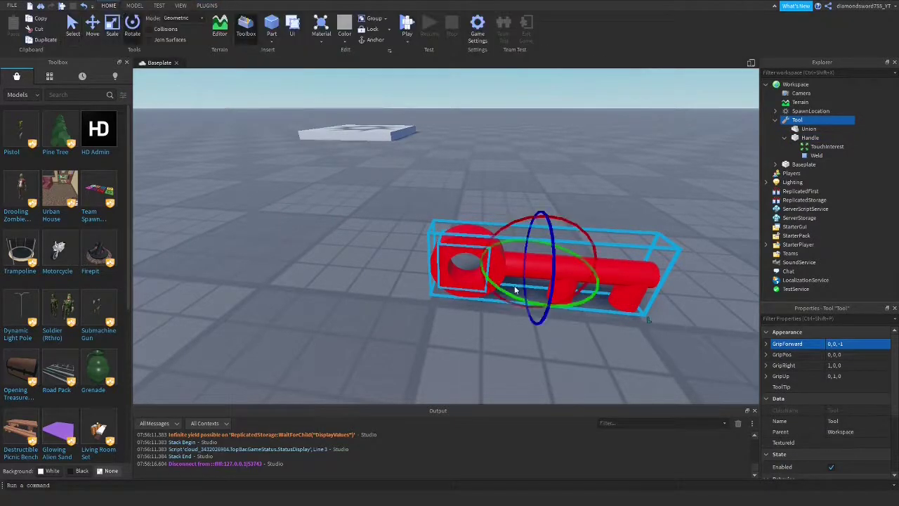
drag(525, 288, 647, 320)
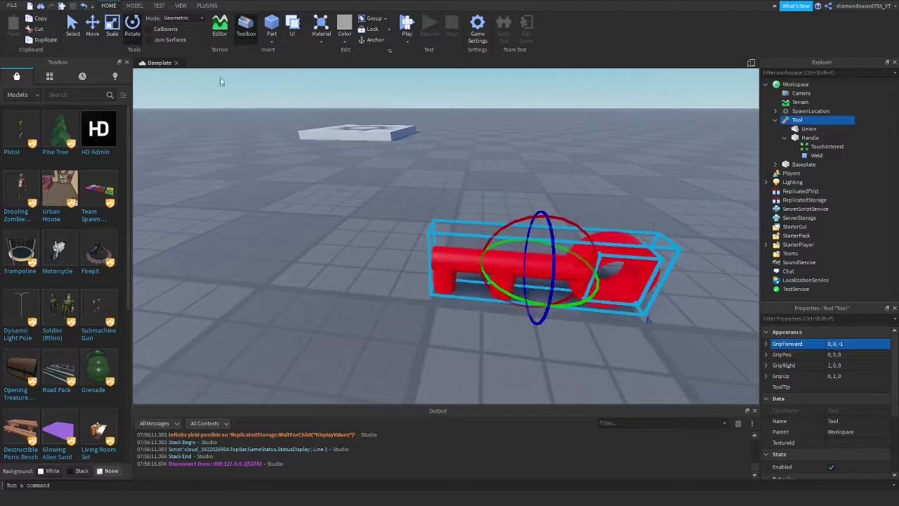
key(ctrl+1)
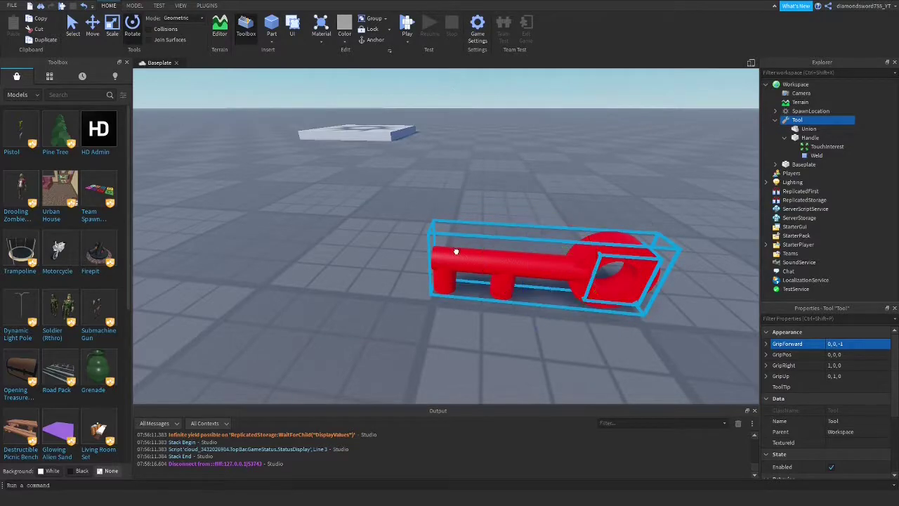
drag(456, 250, 390, 176)
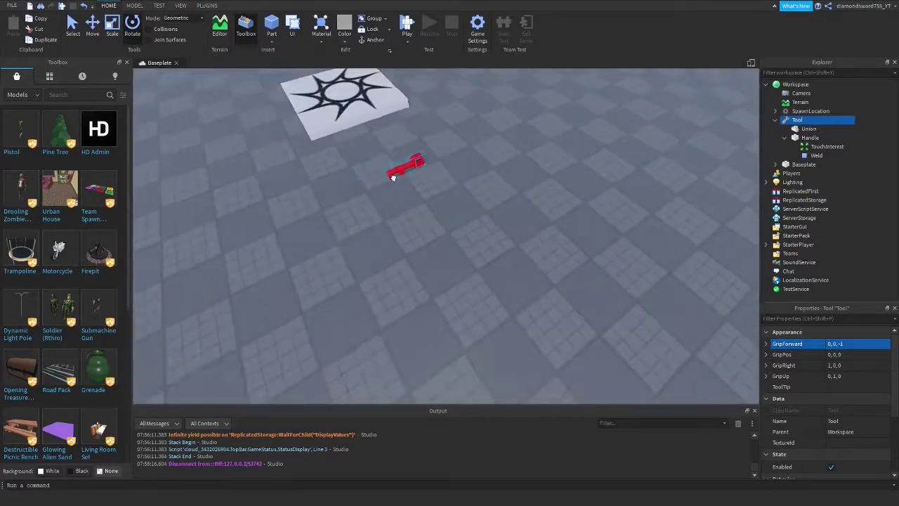
key(ctrl+4)
scroll(390, 176, up, 3)
right_drag(391, 182, 277, 124)
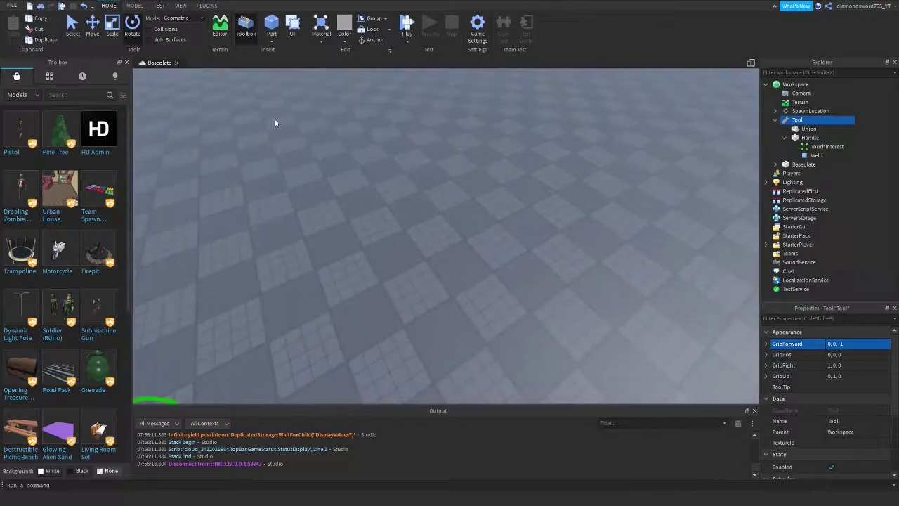